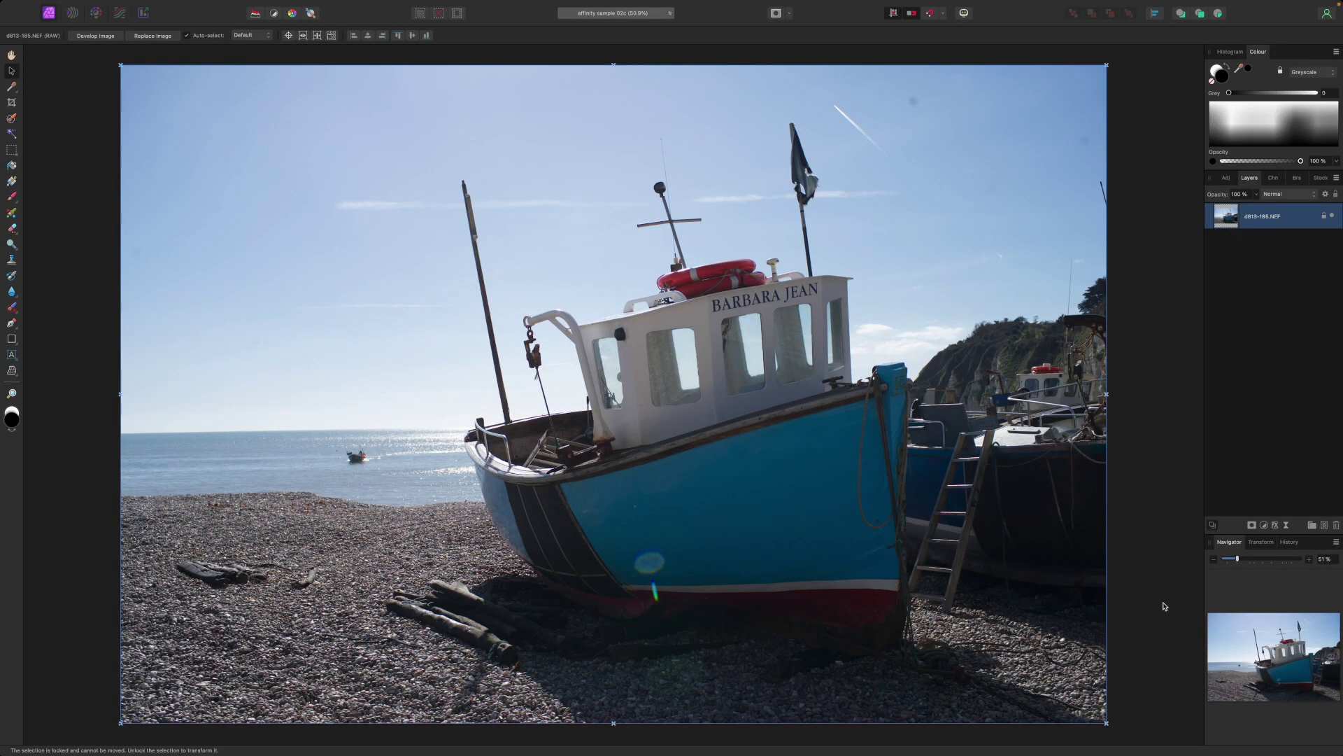
Step: Paste the cloudy sky photo, fit it over the boat image's sky area, and place its layer beneath the boat layer
key("super+v")
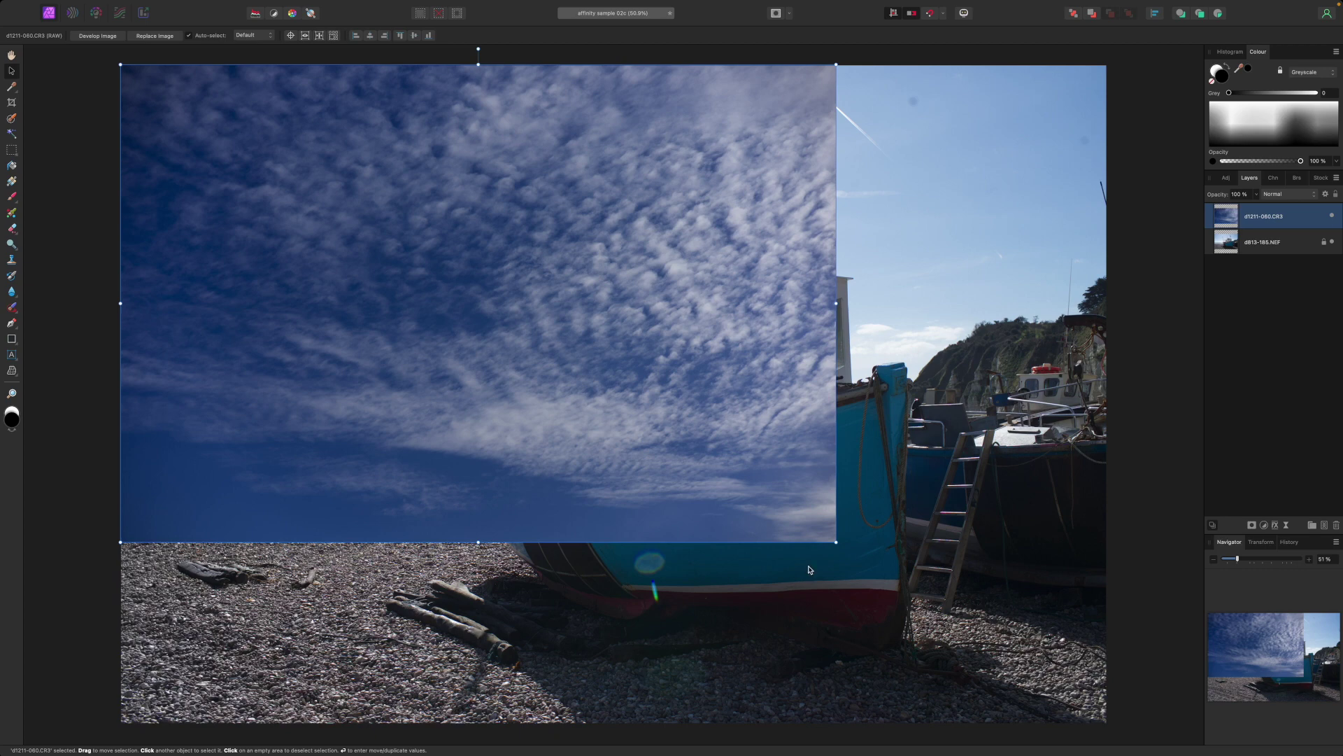
key("super+minus")
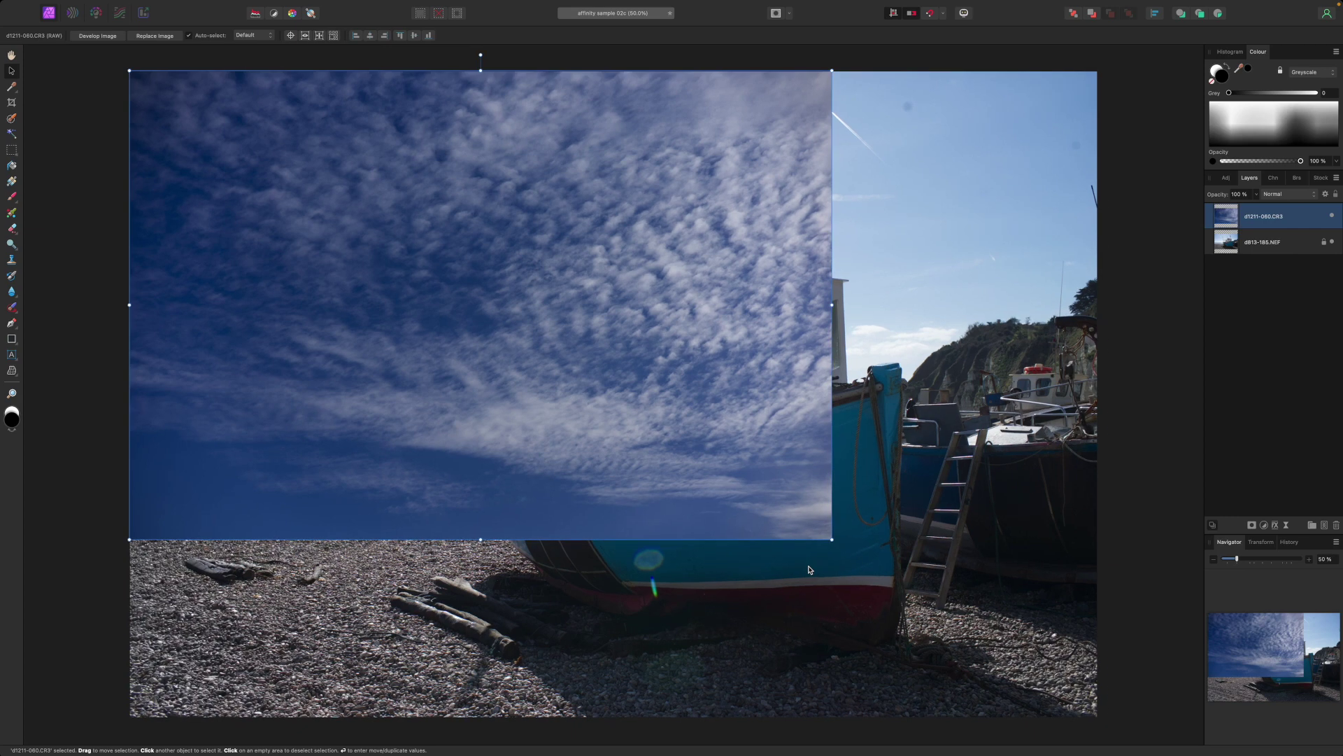
key("super+minus")
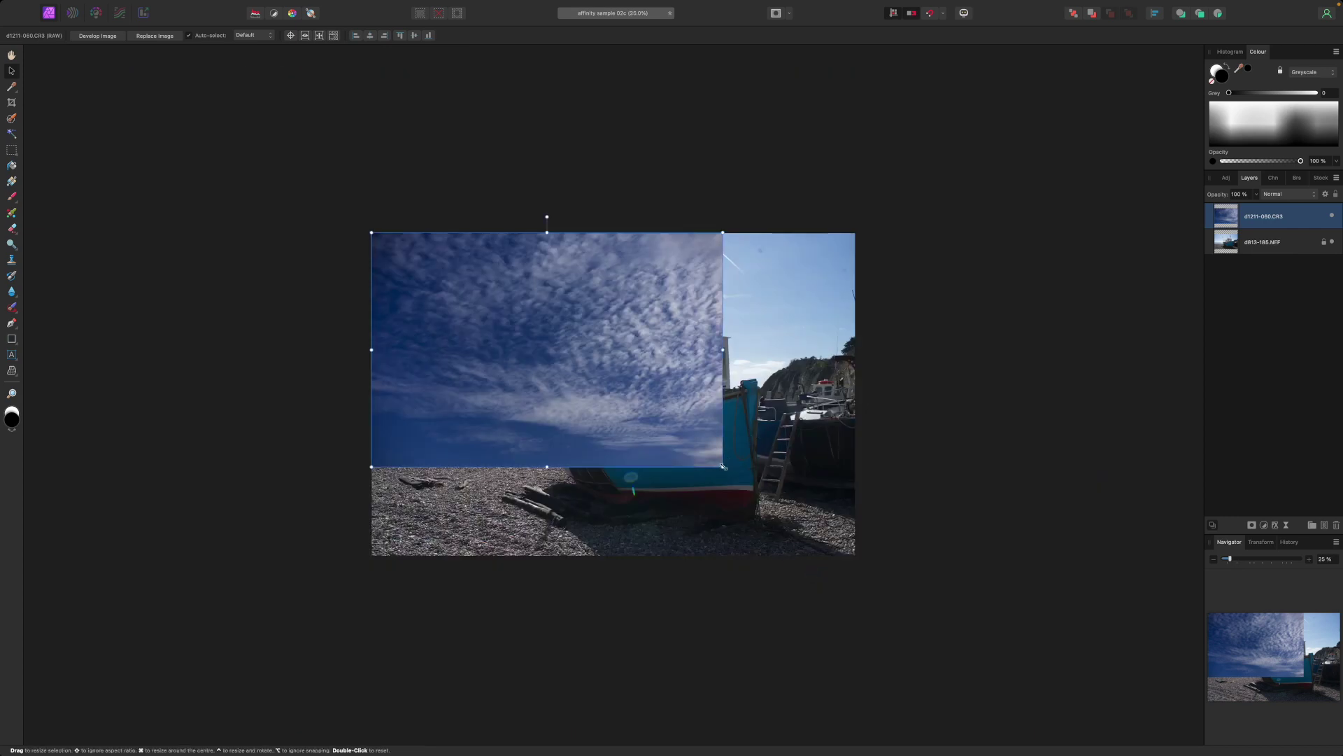
left_click_drag(724, 466, 868, 564)
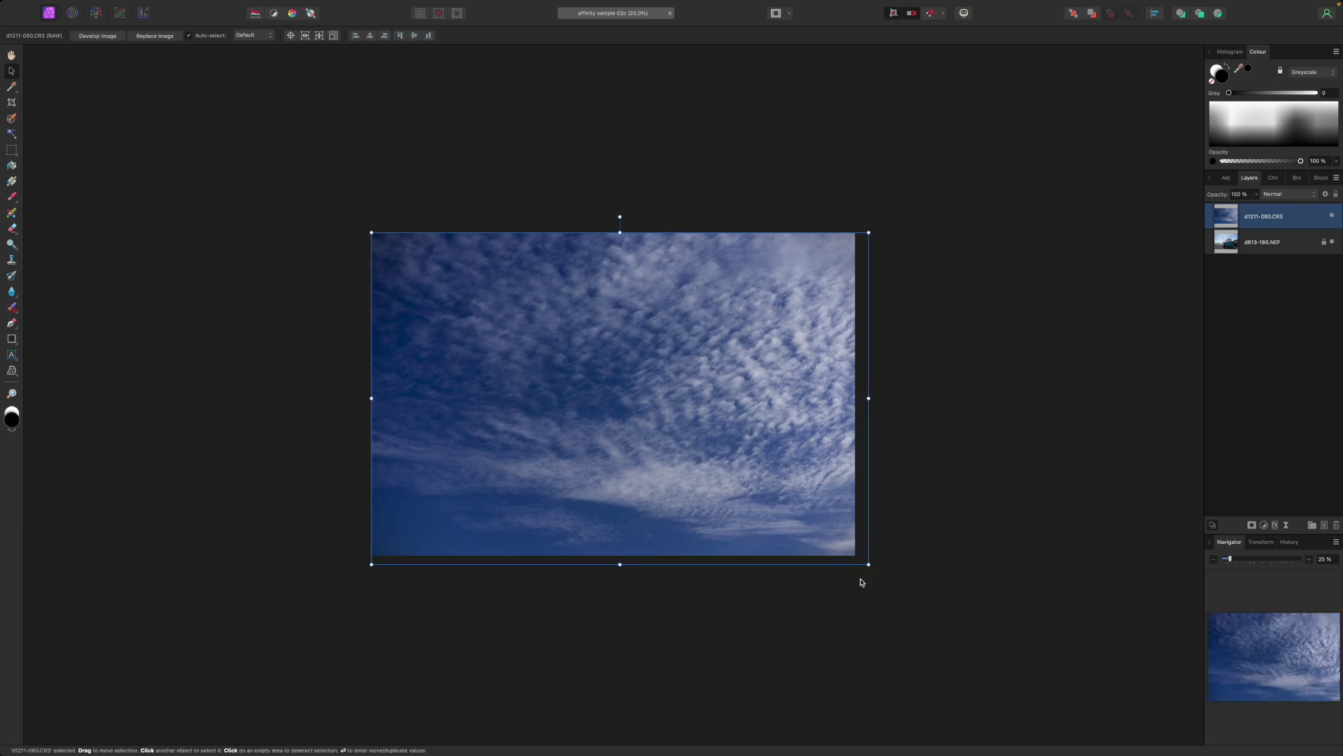
left_click_drag(766, 500, 762, 352)
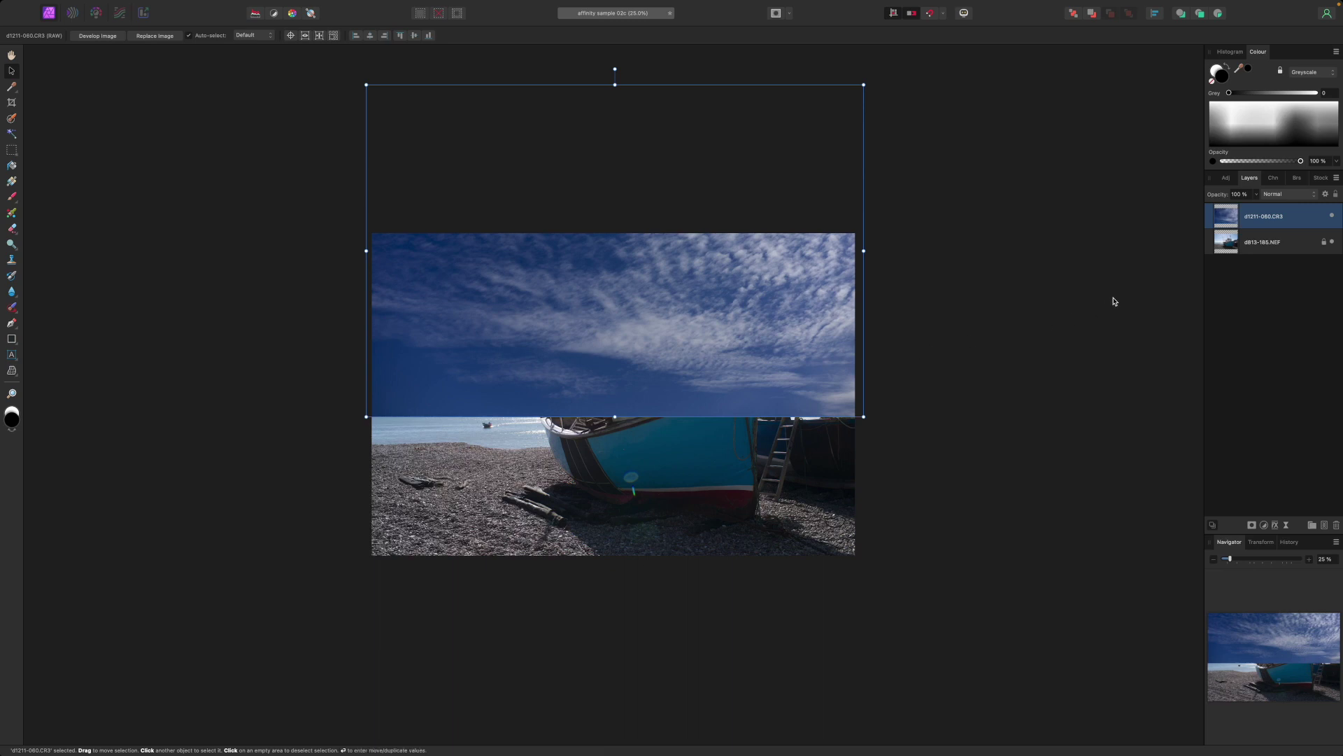
left_click_drag(1228, 222, 1224, 258)
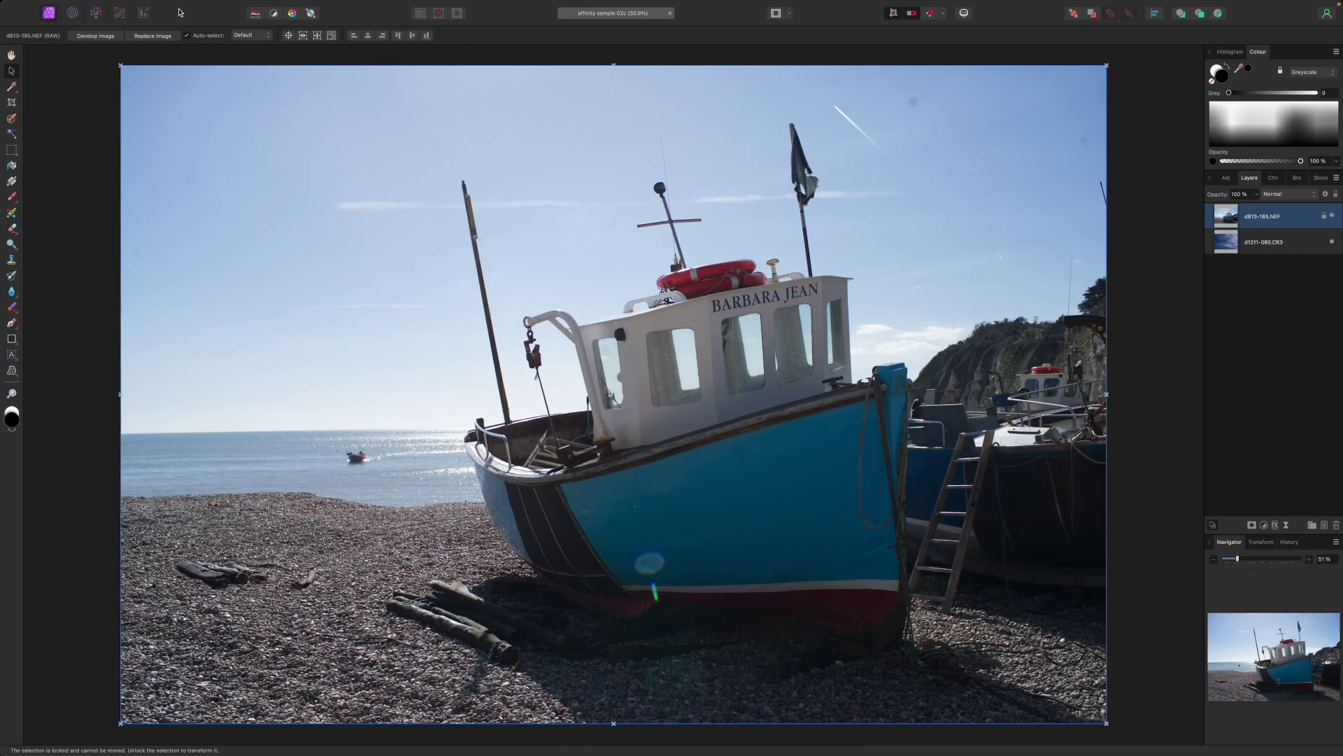
Step: Add a live Luminosity Range mask to the boat layer with a steep curve falling to zero just above the mid-tones
mouse_move(187, 3)
left_click(216, 9)
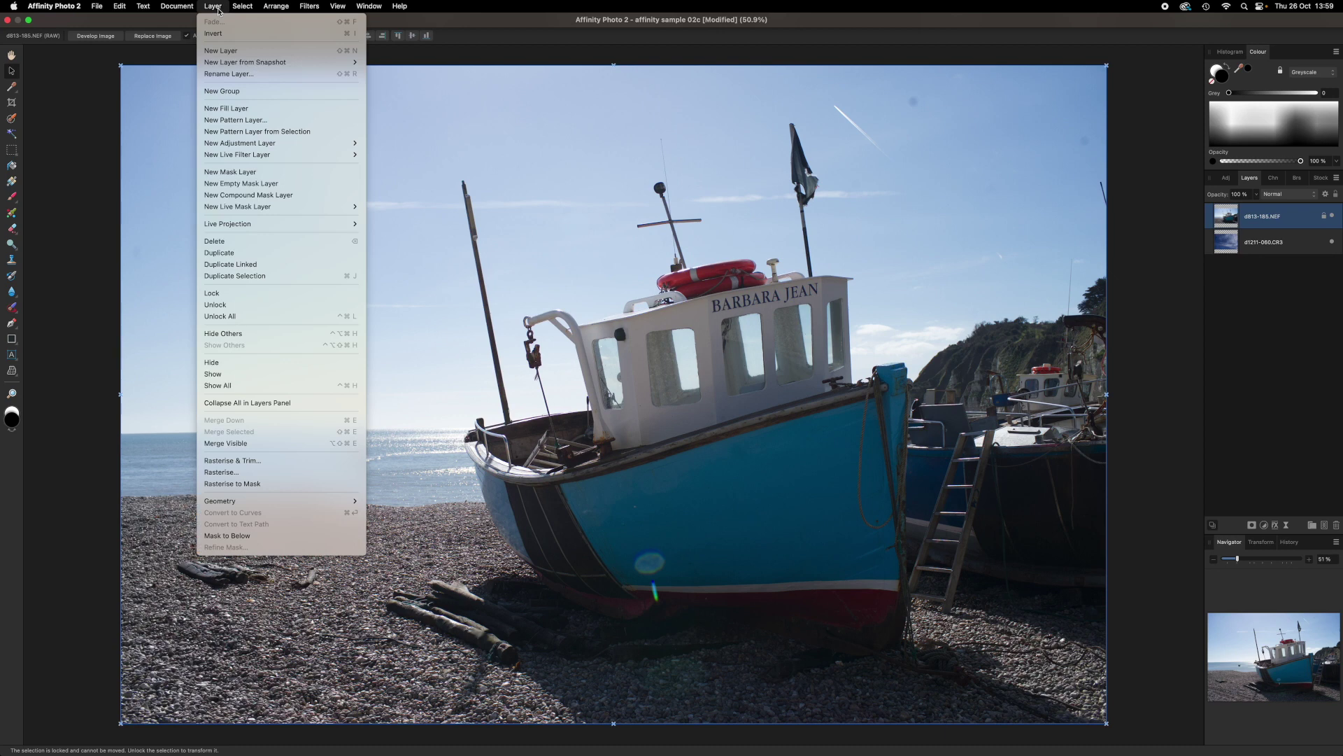
mouse_move(261, 210)
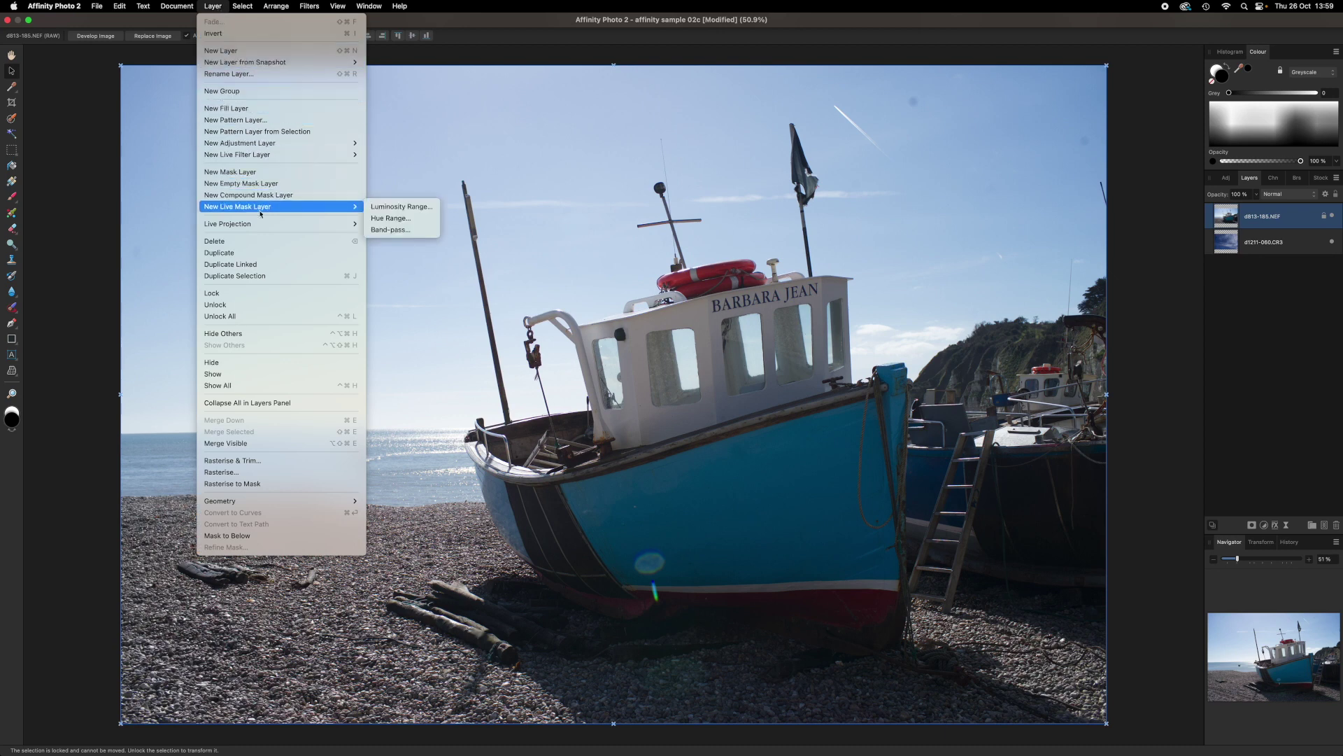
left_click(402, 212)
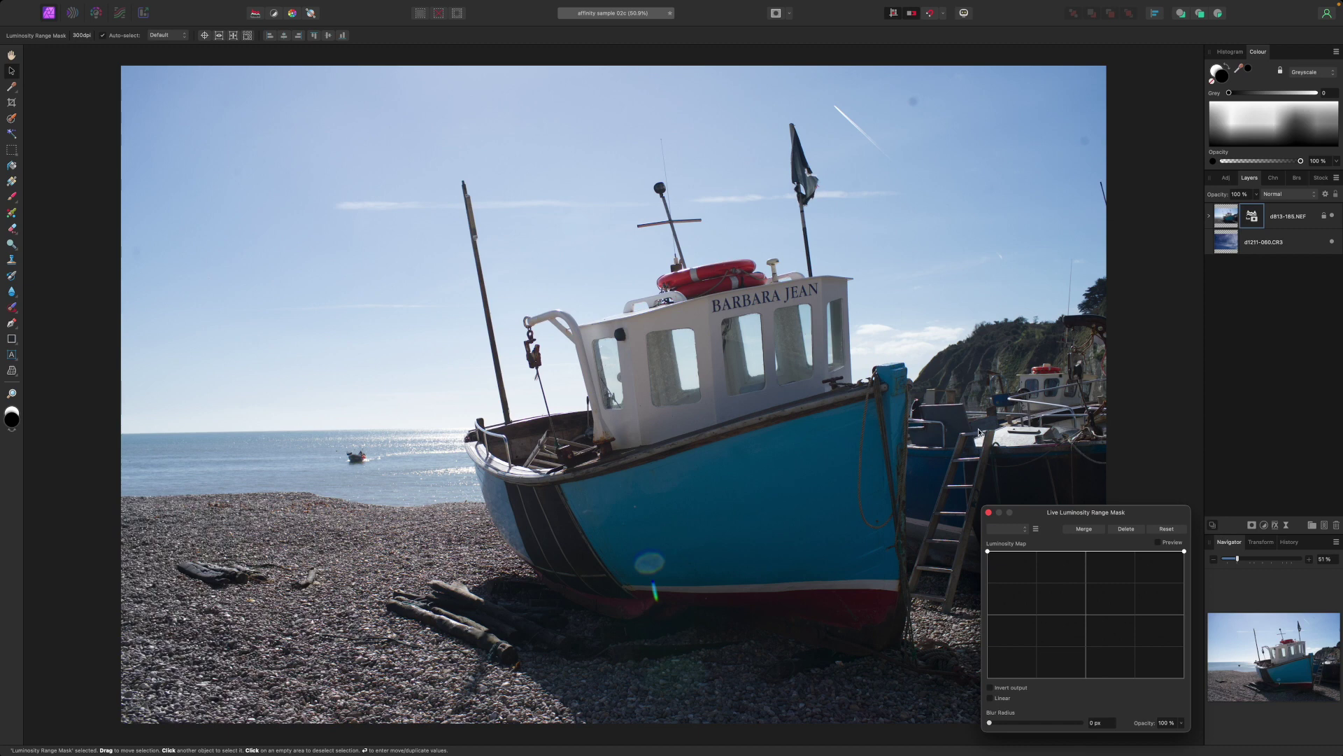
left_click_drag(1185, 552, 1214, 709)
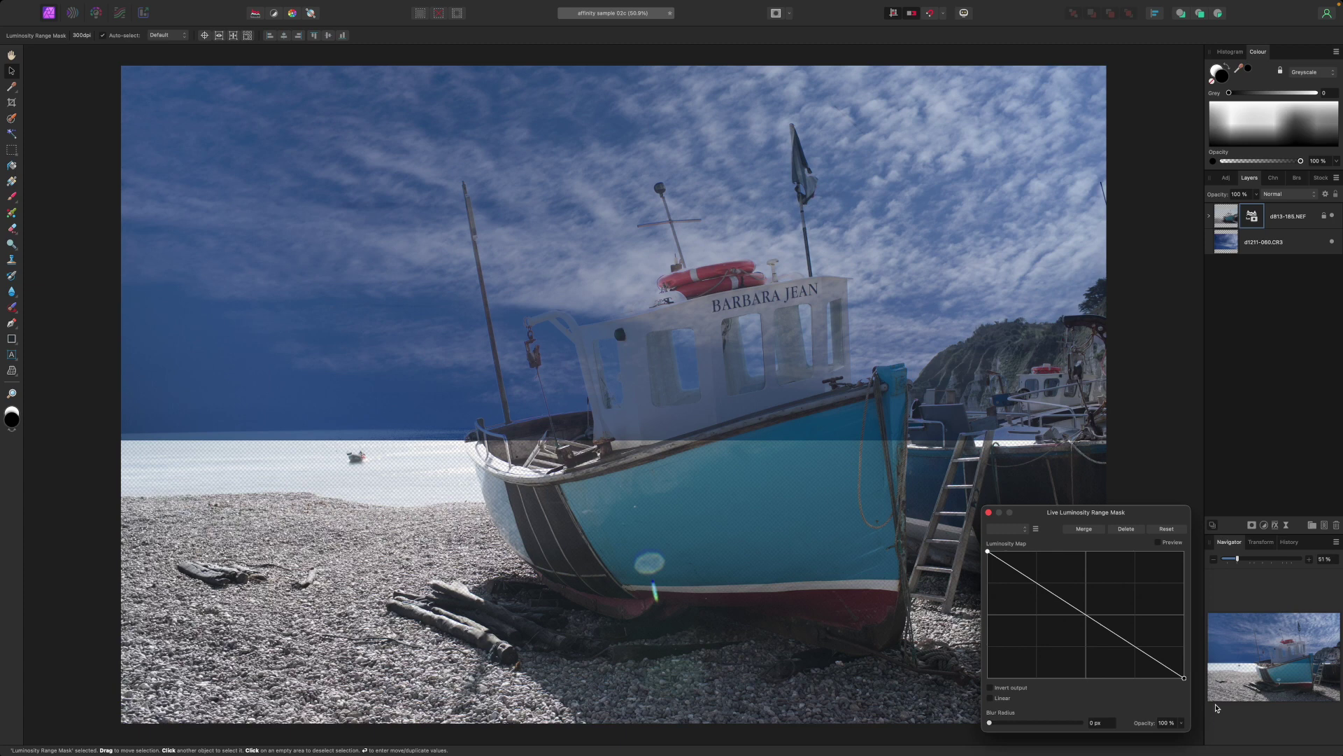
left_click_drag(988, 552, 1096, 546)
left_click_drag(1184, 678, 1108, 677)
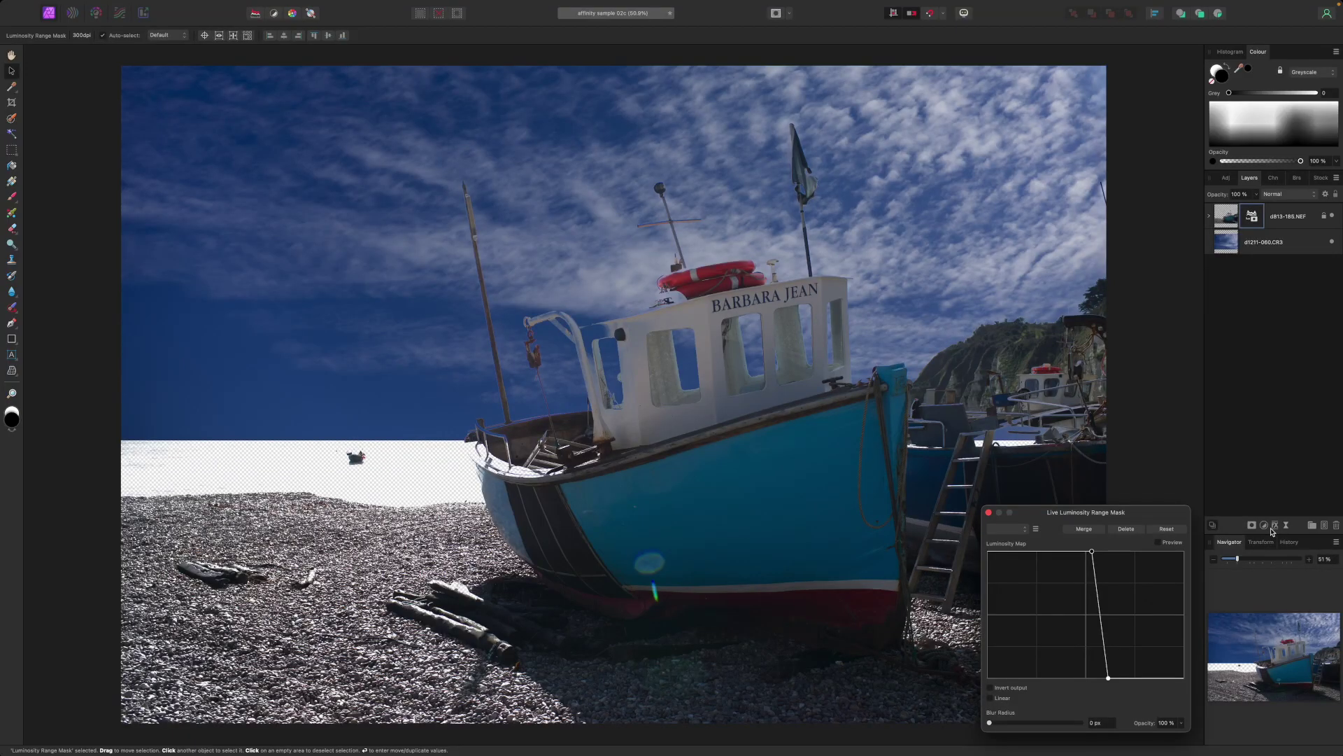
Step: Add a plain mask layer, nest it inside the boat photo's layer and expand that layer's contents
left_click(1253, 526)
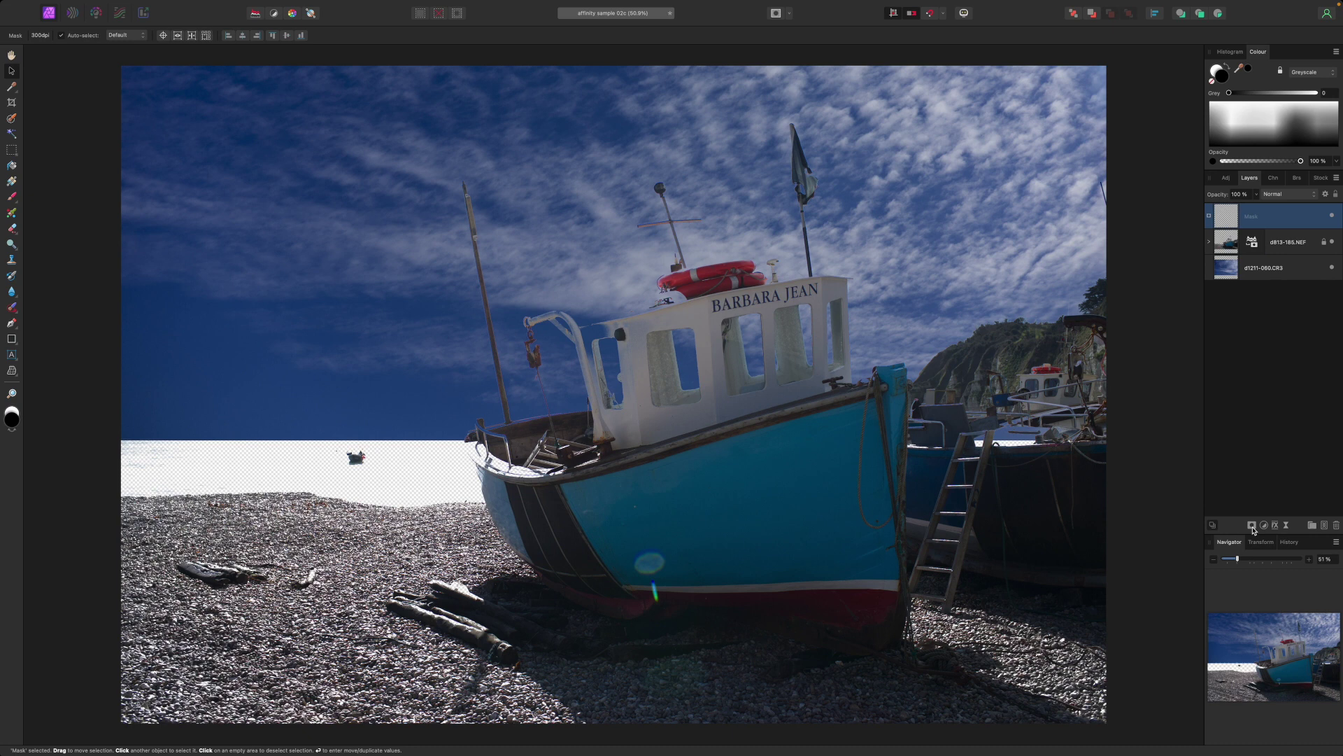
left_click_drag(1228, 216, 1221, 242)
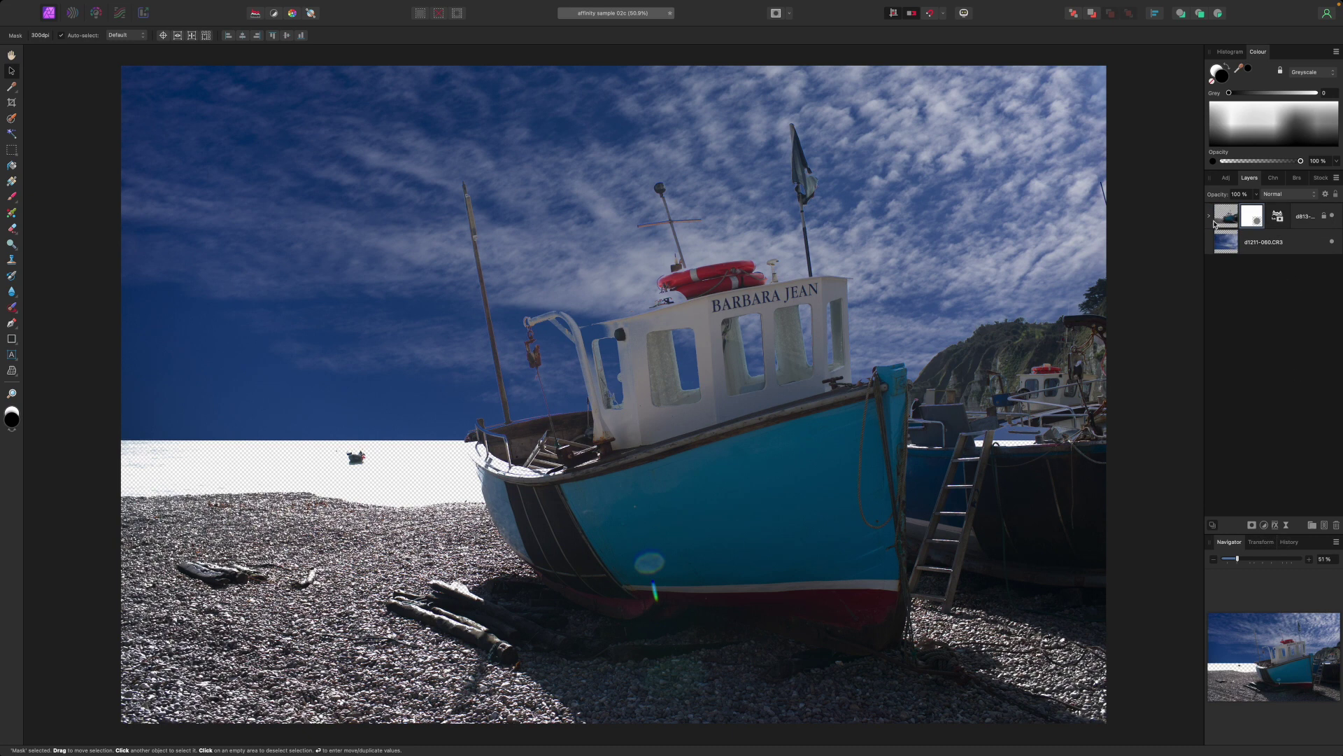
left_click(1210, 216)
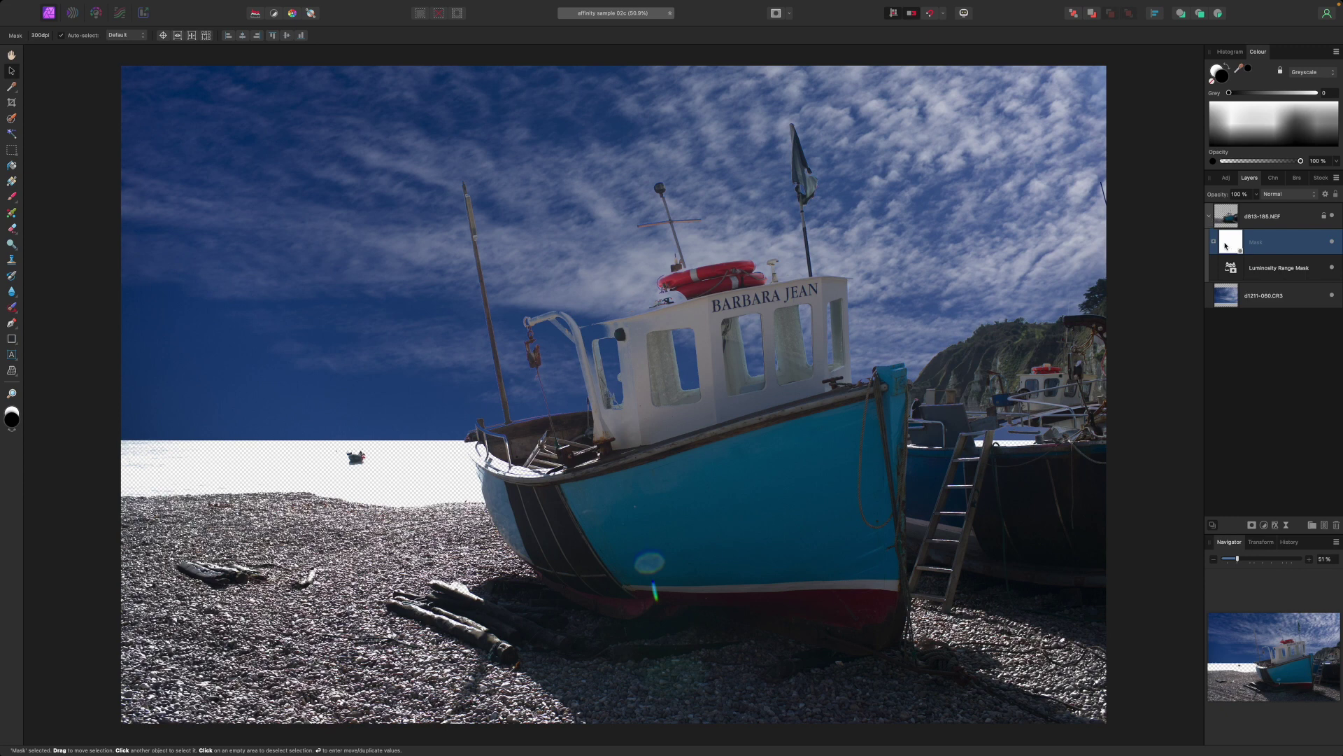
Step: Apply a linear gradient fill to the plain mask and set its end stop to black
left_click(10, 182)
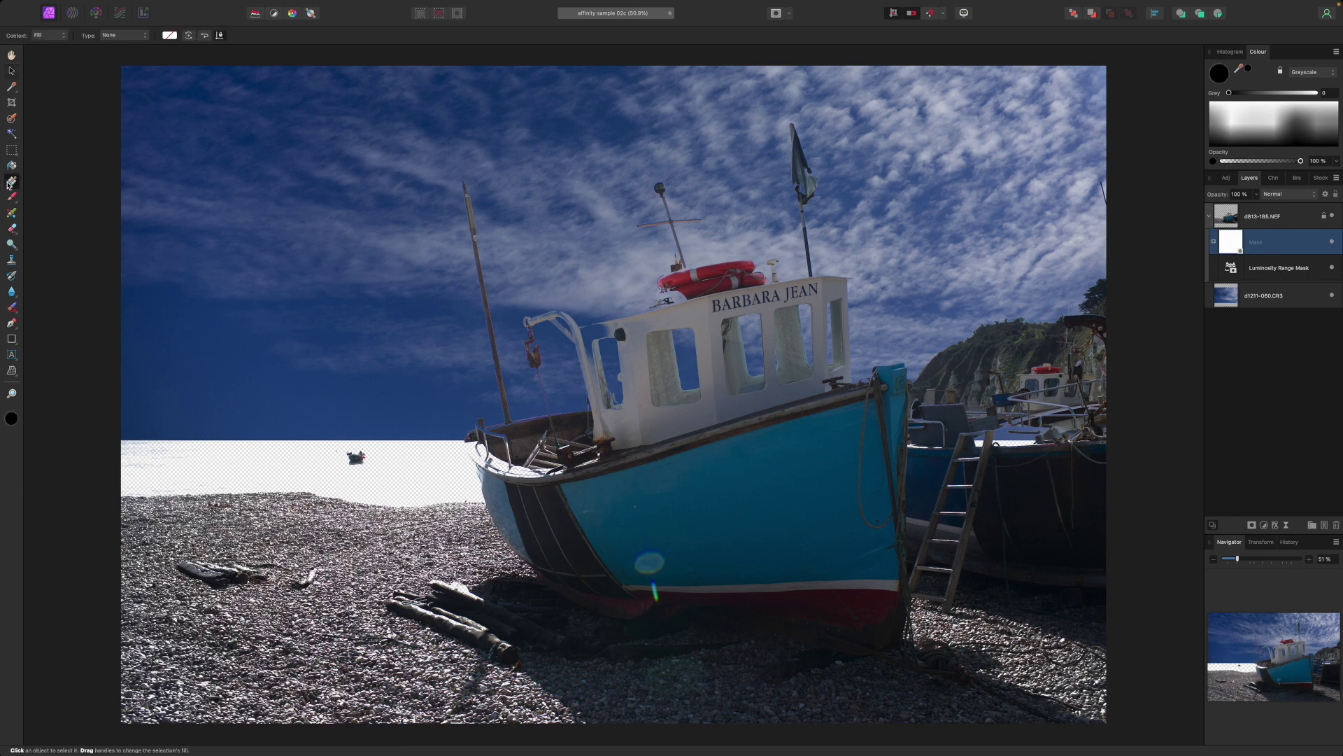
left_click(146, 37)
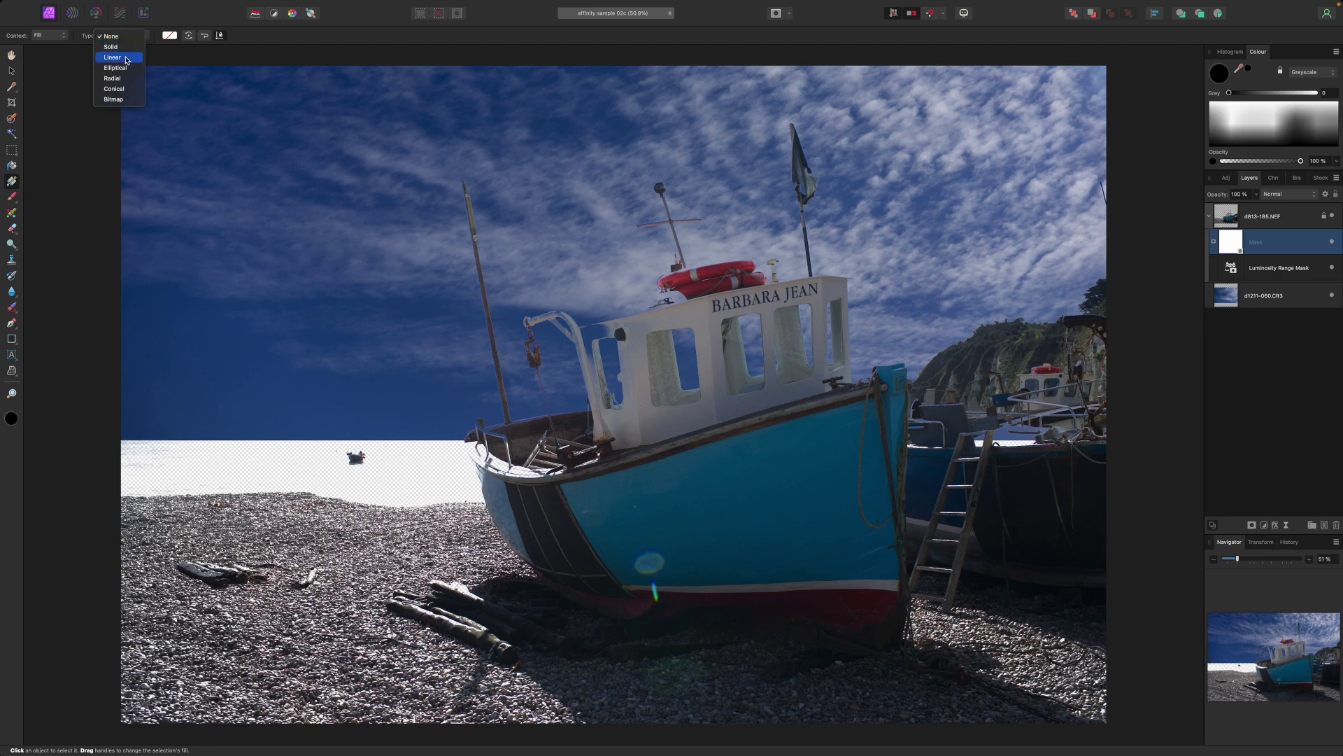
left_click(127, 59)
left_click(170, 36)
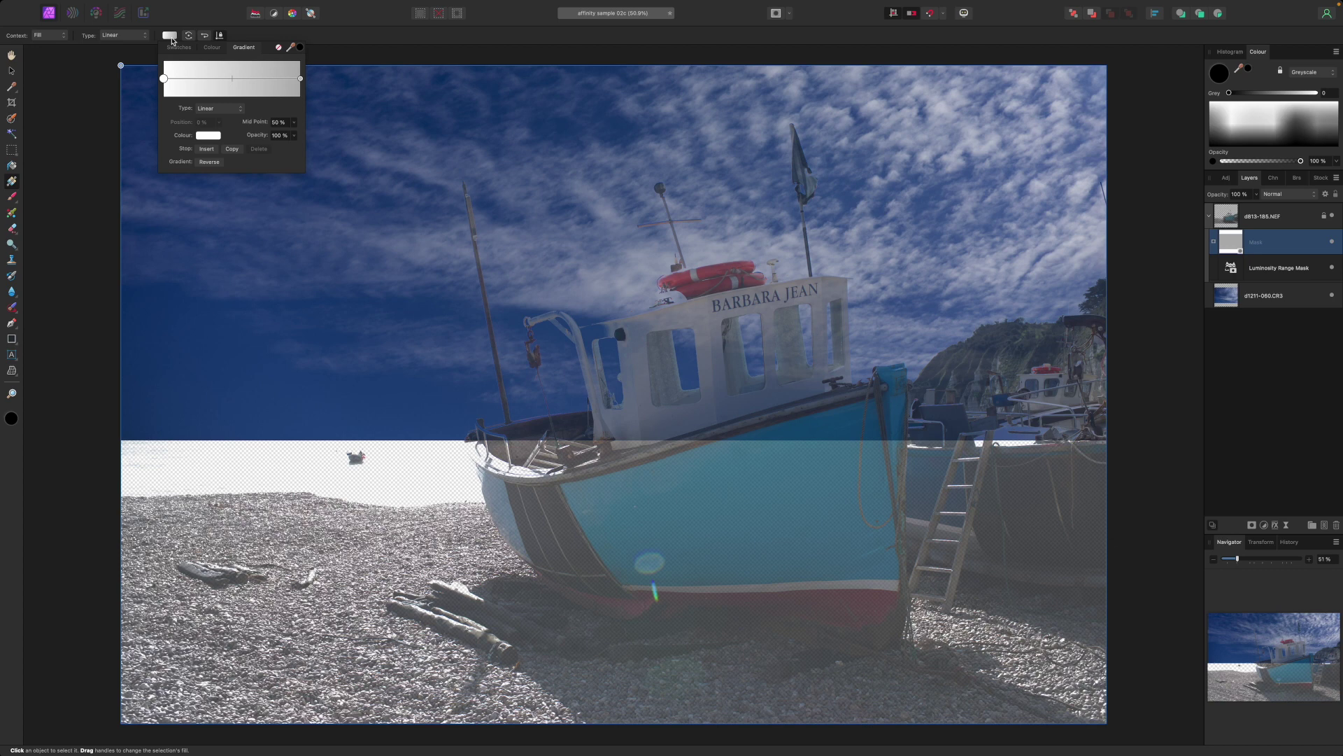
left_click(301, 80)
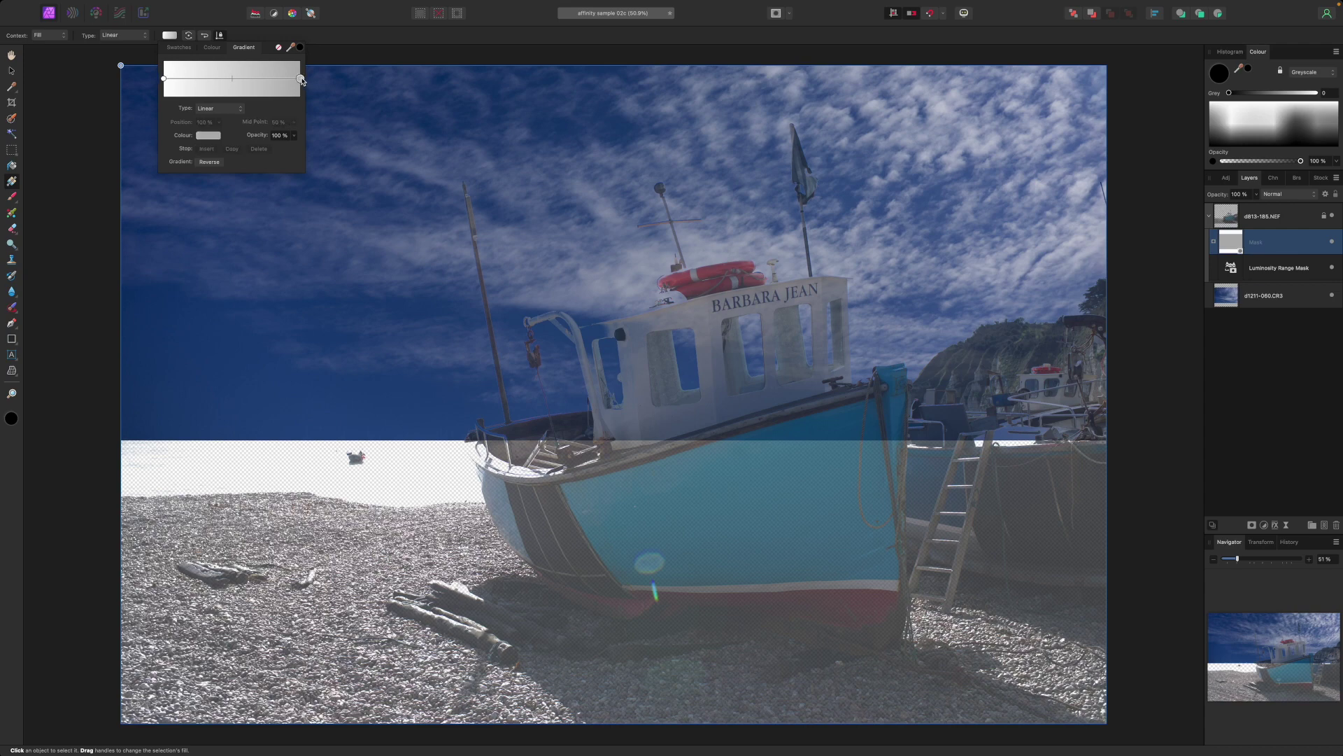
left_click(301, 48)
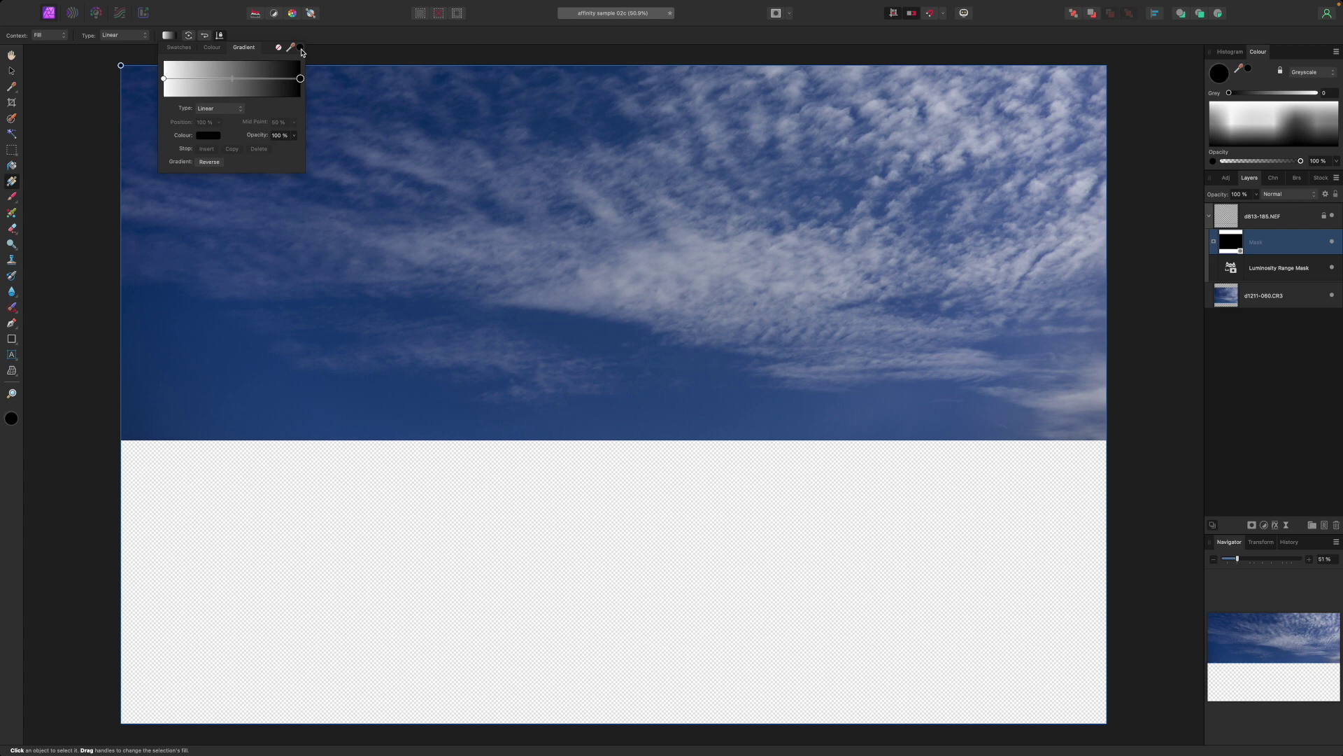
Step: Run the mask gradient vertically from black near the image's upper edge to white just below the sea horizon
left_click(614, 78)
left_click_drag(613, 75, 619, 418)
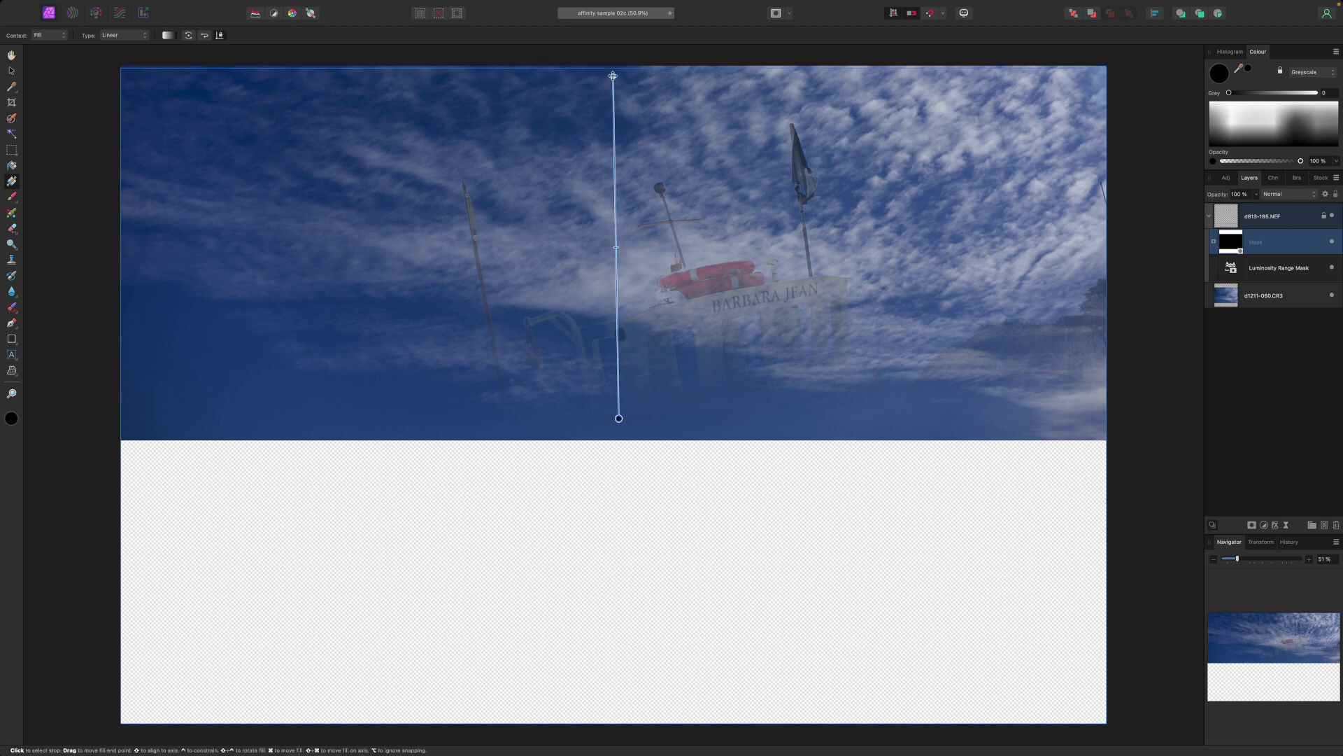
left_click_drag(615, 77, 596, 210)
left_click_drag(642, 85, 627, 81)
left_click_drag(627, 418, 630, 418)
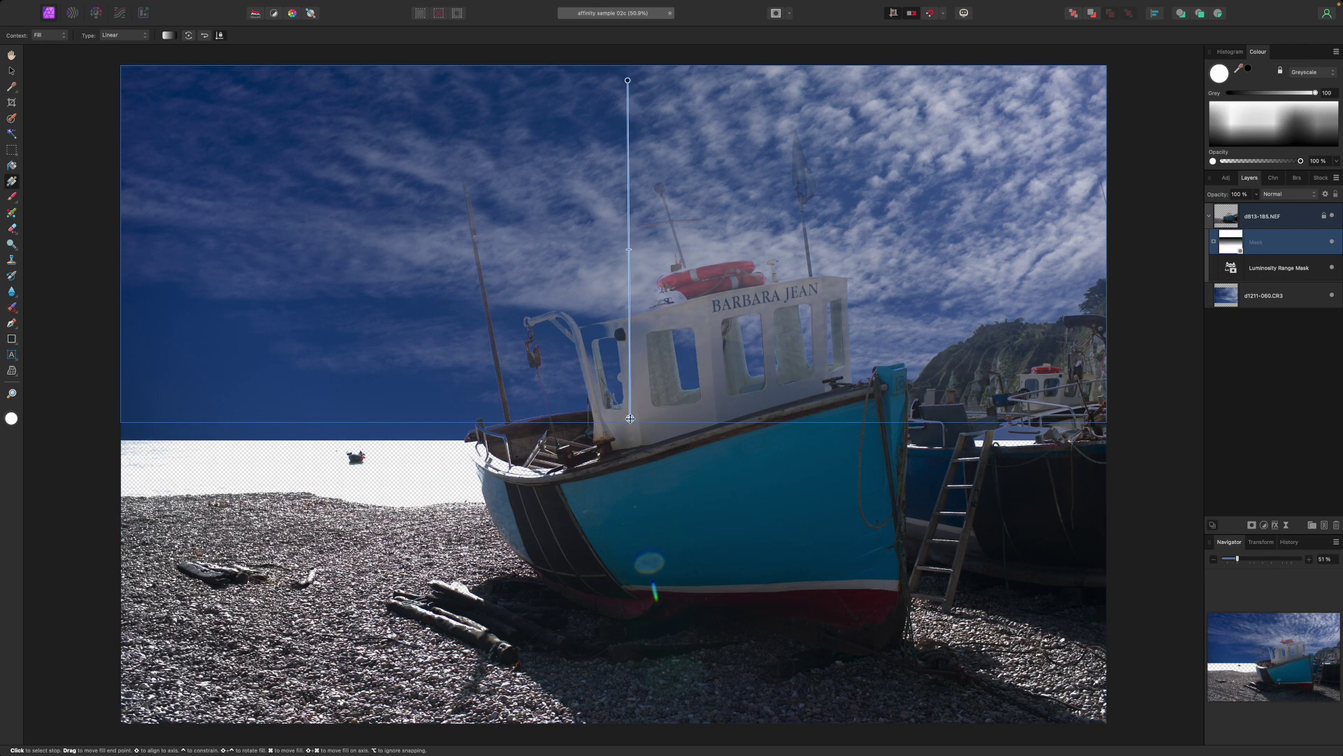
left_click_drag(631, 418, 633, 447)
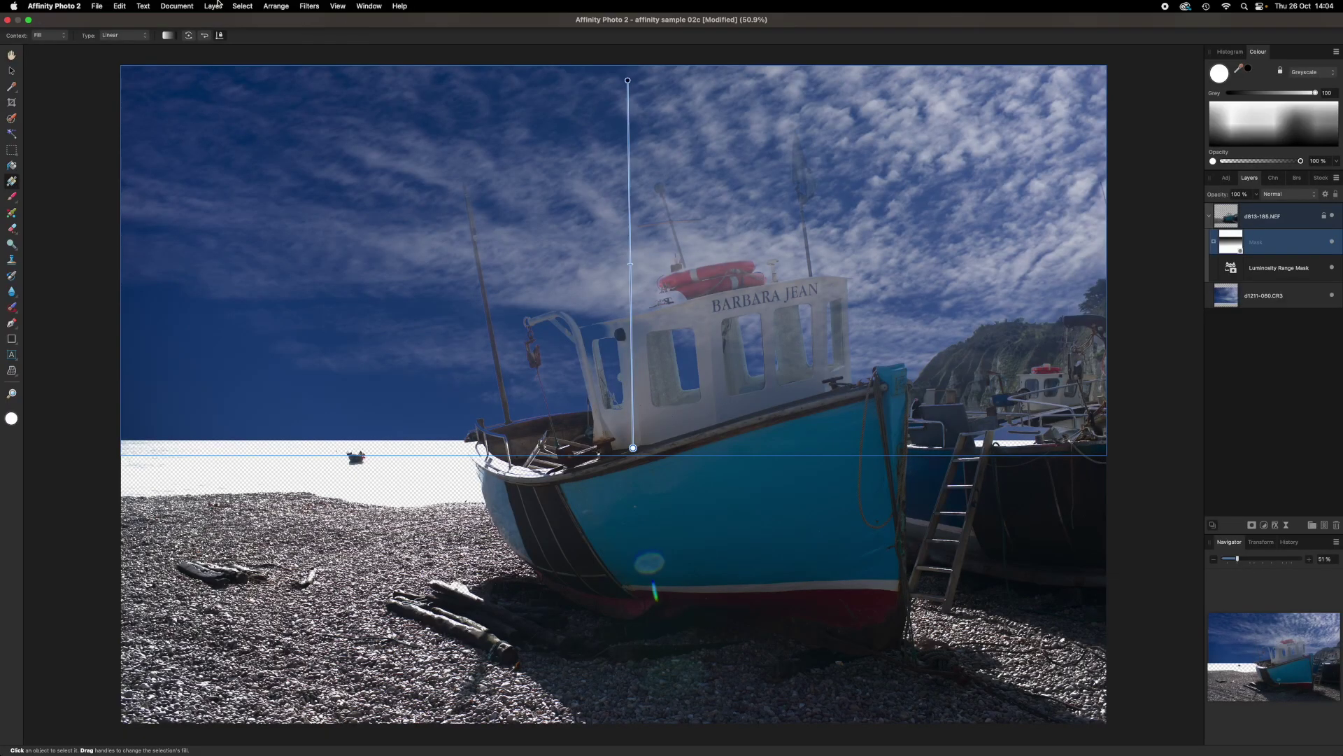
Step: Add a compound mask to the boat layer and combine the luminosity range mask and gradient mask inside it
left_click(214, 6)
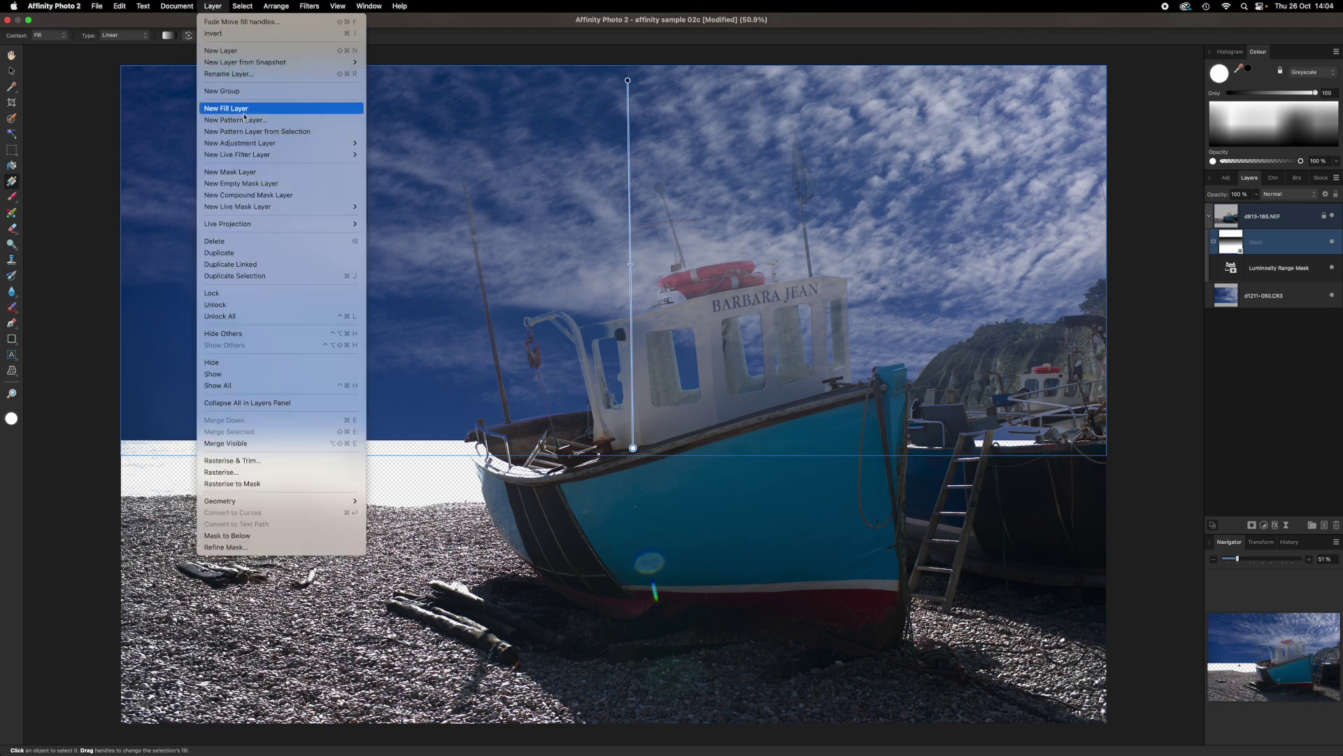
mouse_move(245, 155)
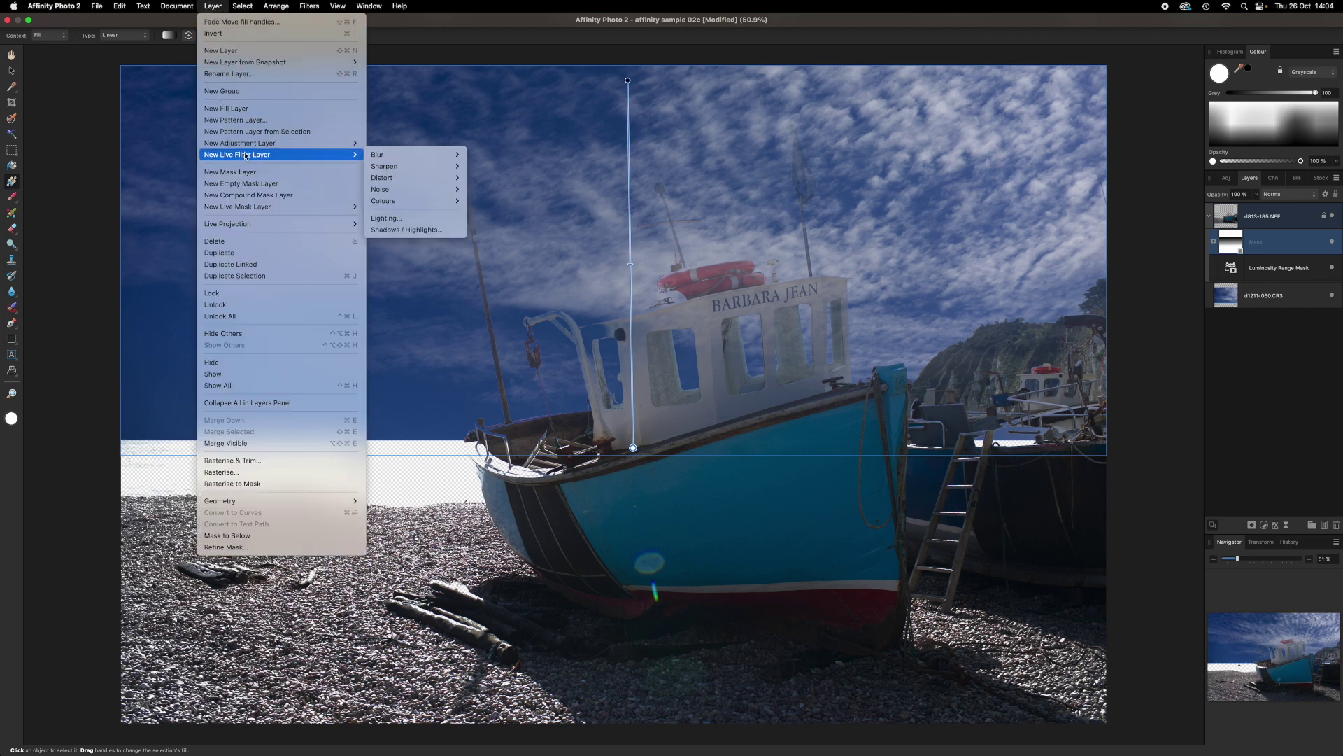
left_click(248, 195)
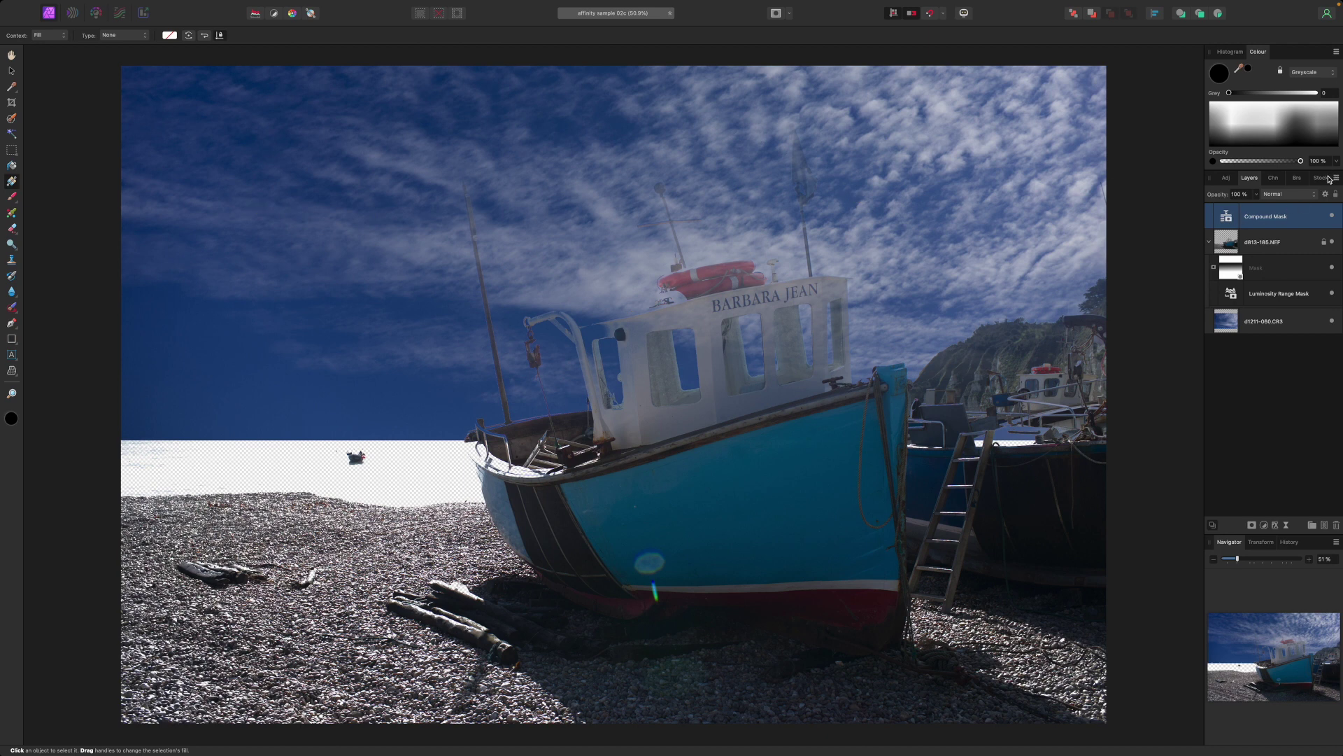
mouse_move(1232, 219)
left_mouse_down()
mouse_move(1233, 260)
mouse_move(1233, 243)
left_mouse_up()
double_click(1236, 269)
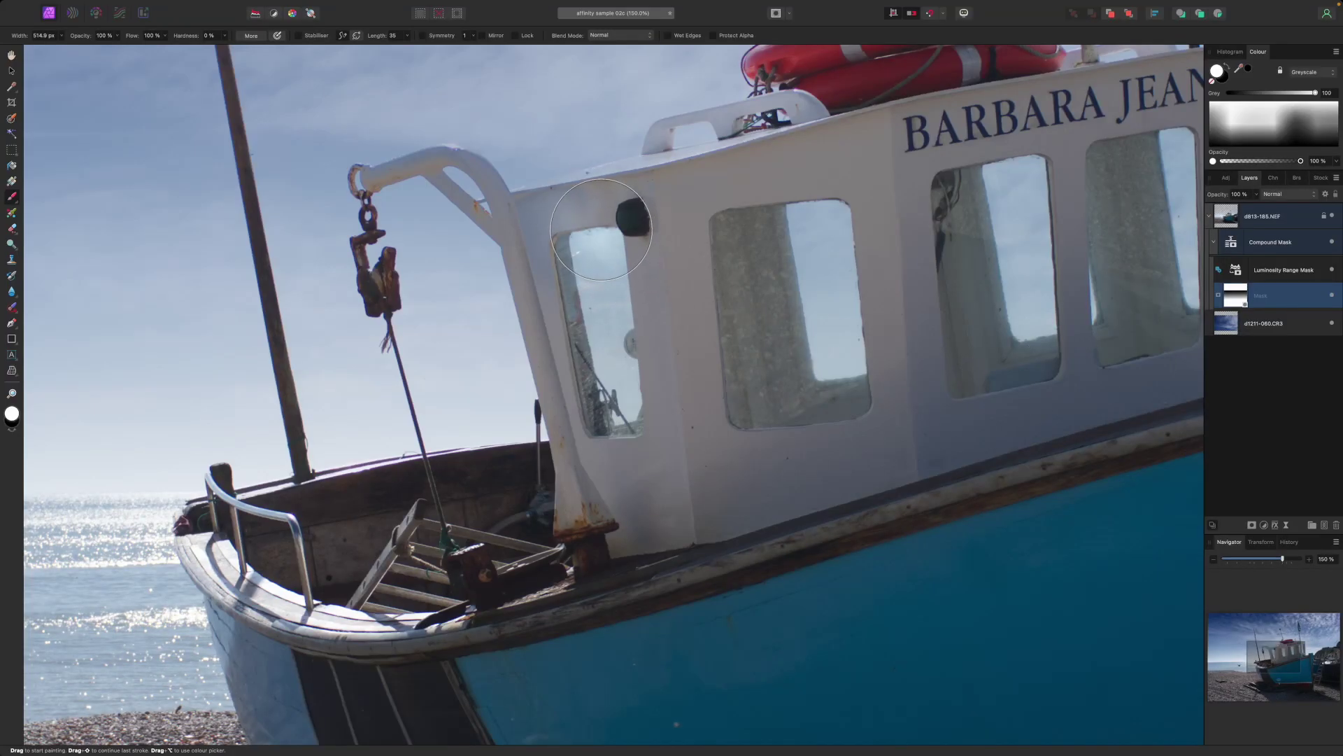
Step: Reduce the paint brush width to 194.2 px and set its opacity to 26%
key("bracketleft")
key("bracketleft")
key("bracketleft")
key("bracketleft")
key("bracketleft")
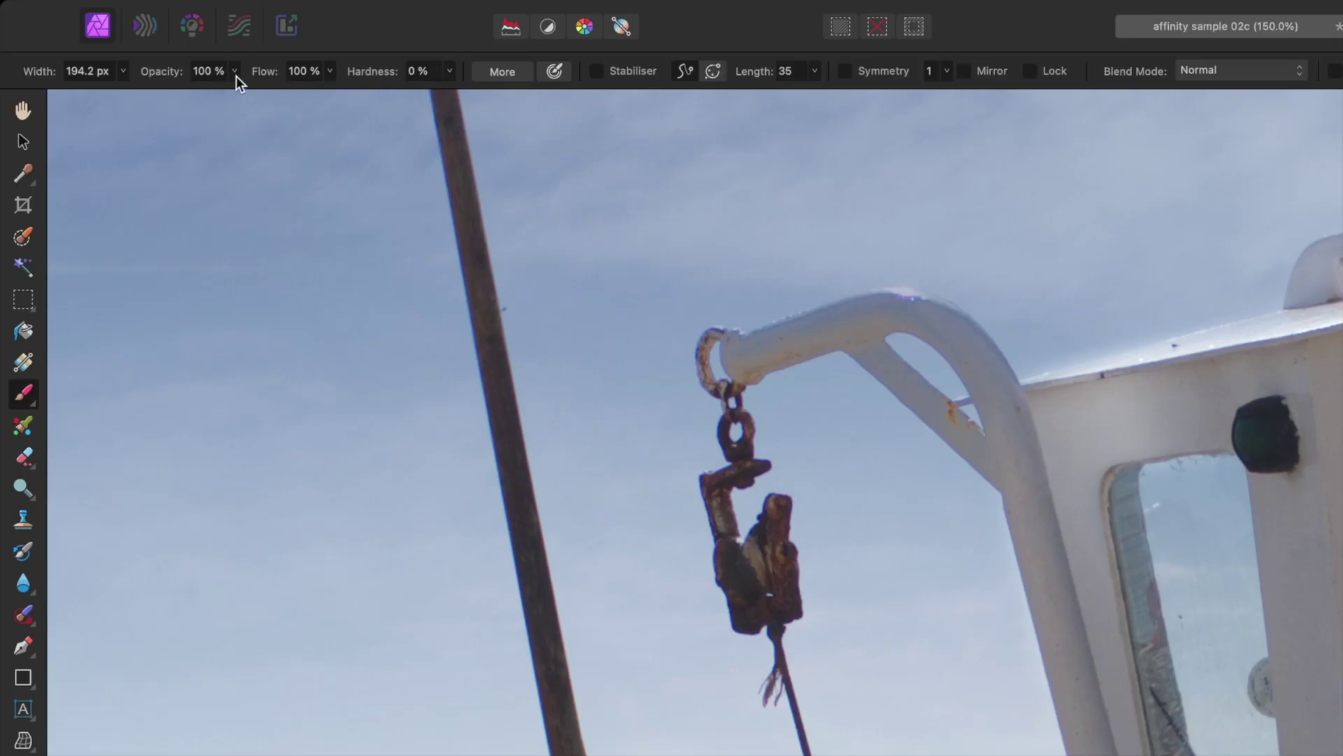
left_click(236, 74)
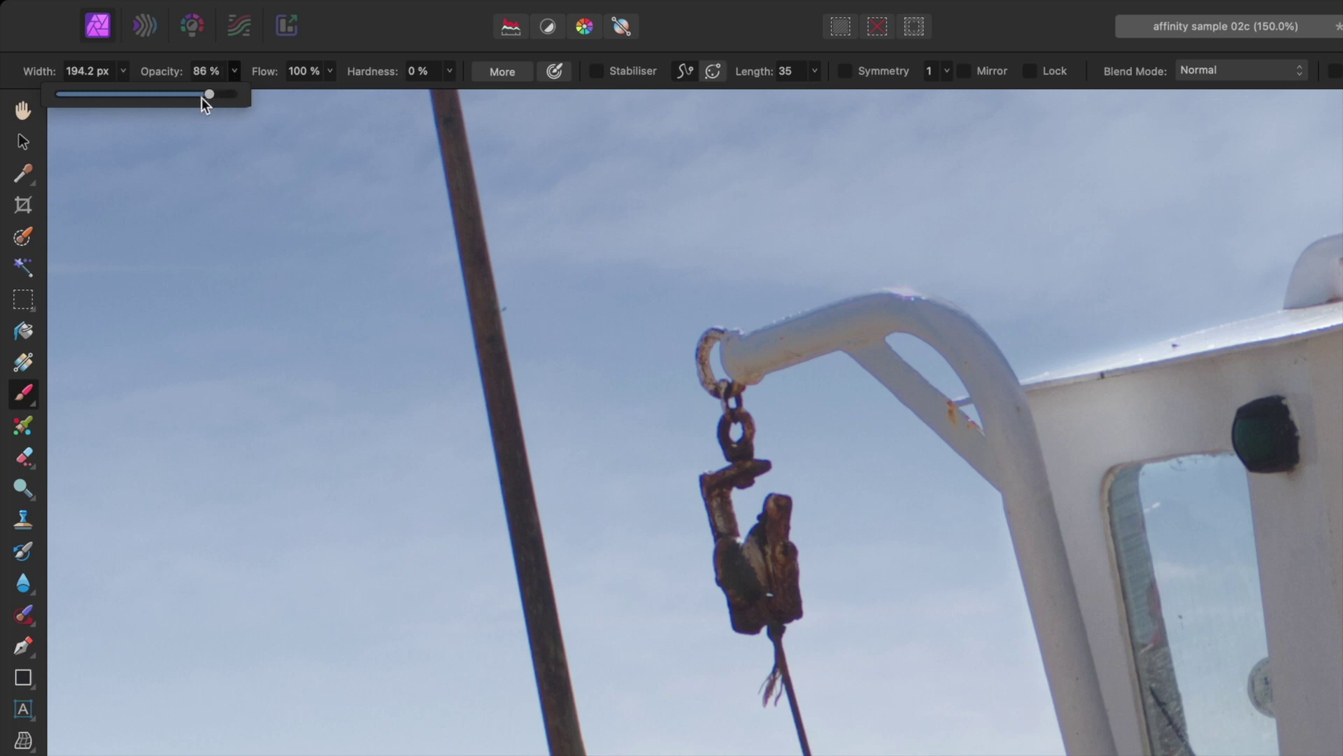
left_click_drag(143, 102, 103, 100)
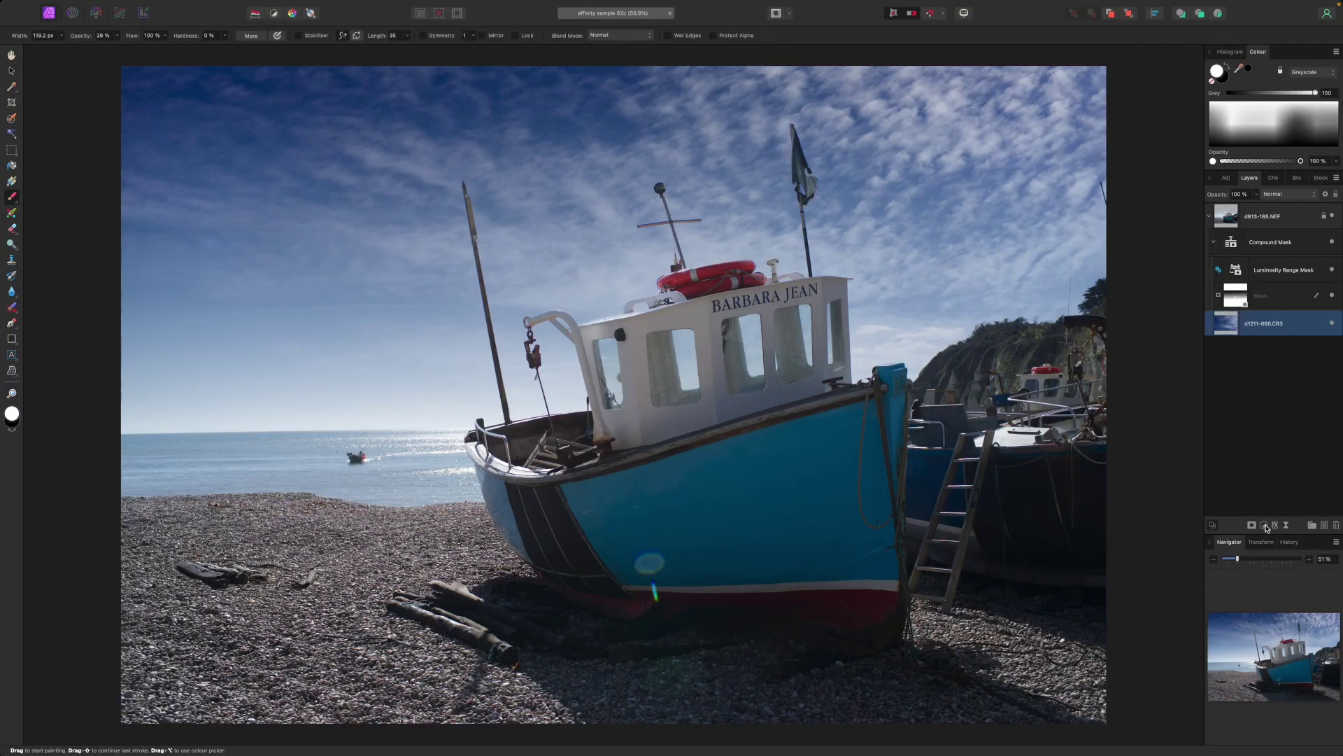
Step: Add a Lens Filter adjustment above the sky layer and shift its filter colour from orange to a pinkish hue
left_click(1265, 525)
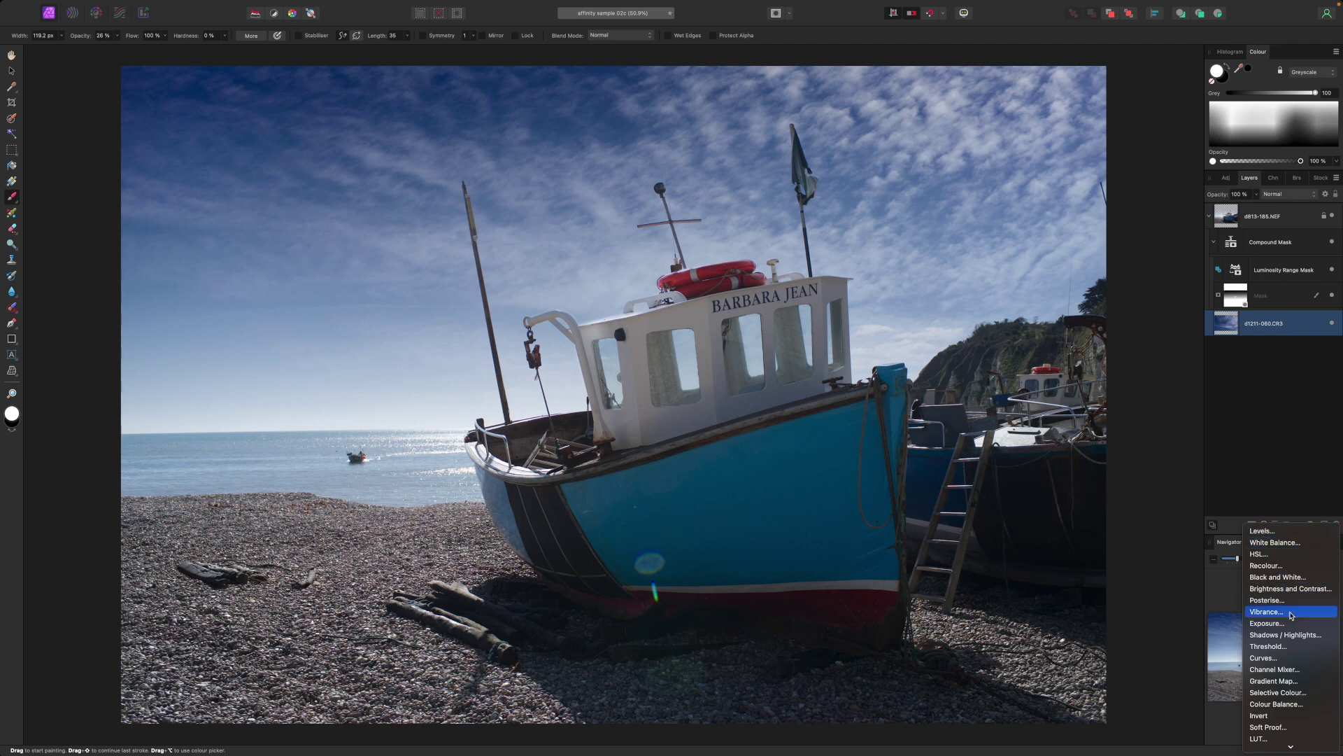
mouse_move(1276, 746)
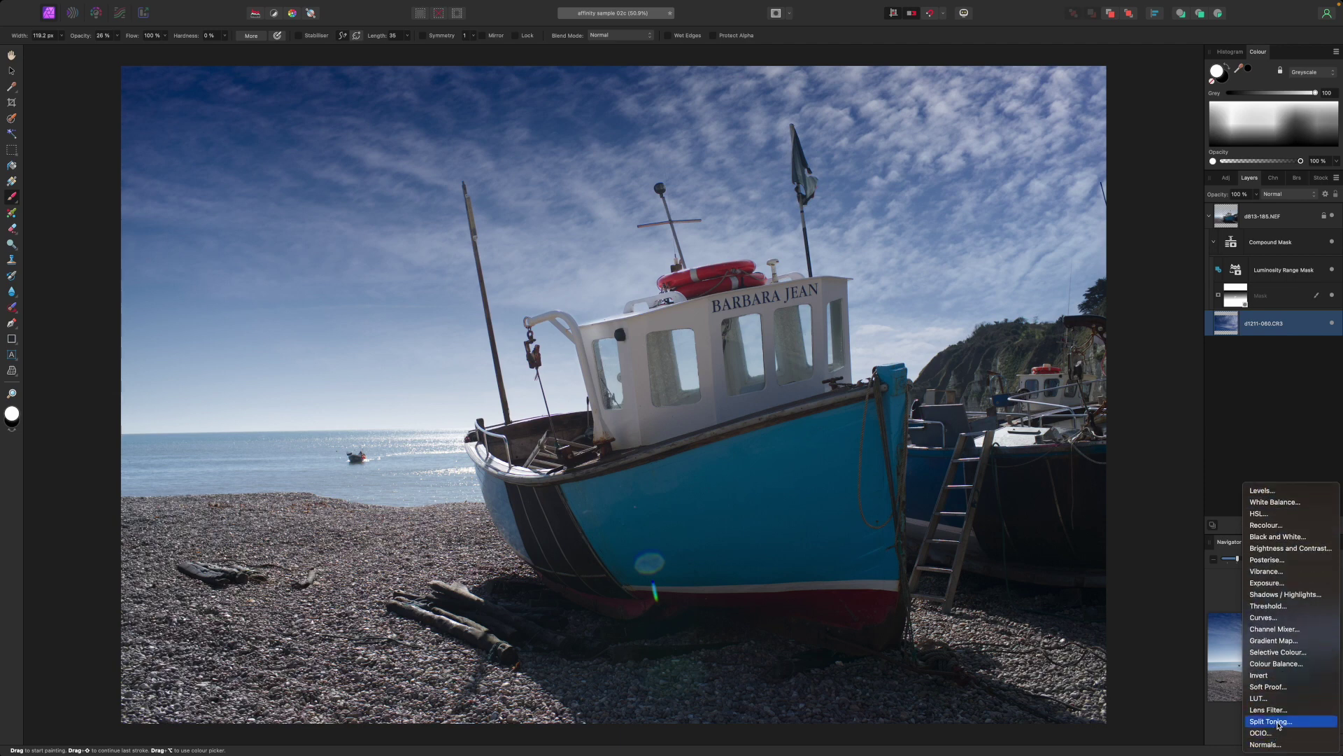
left_click(1277, 713)
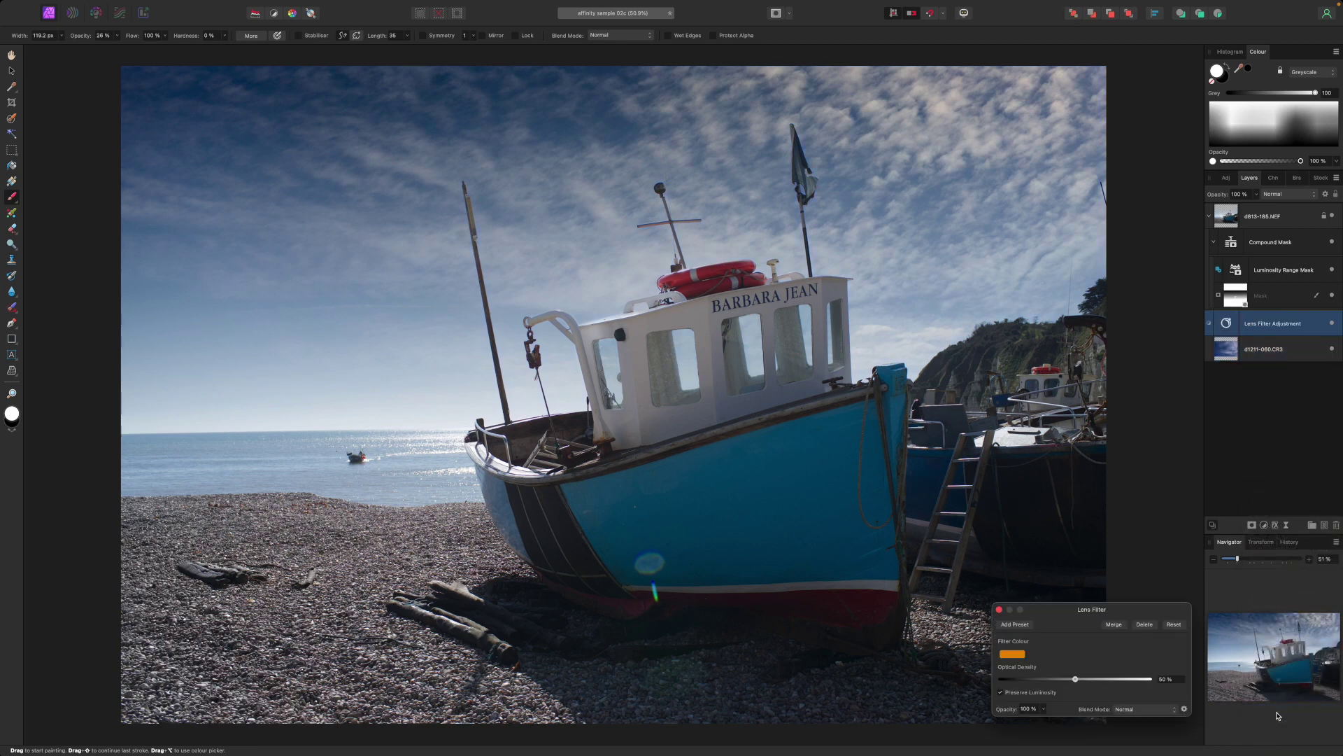
left_click(1015, 657)
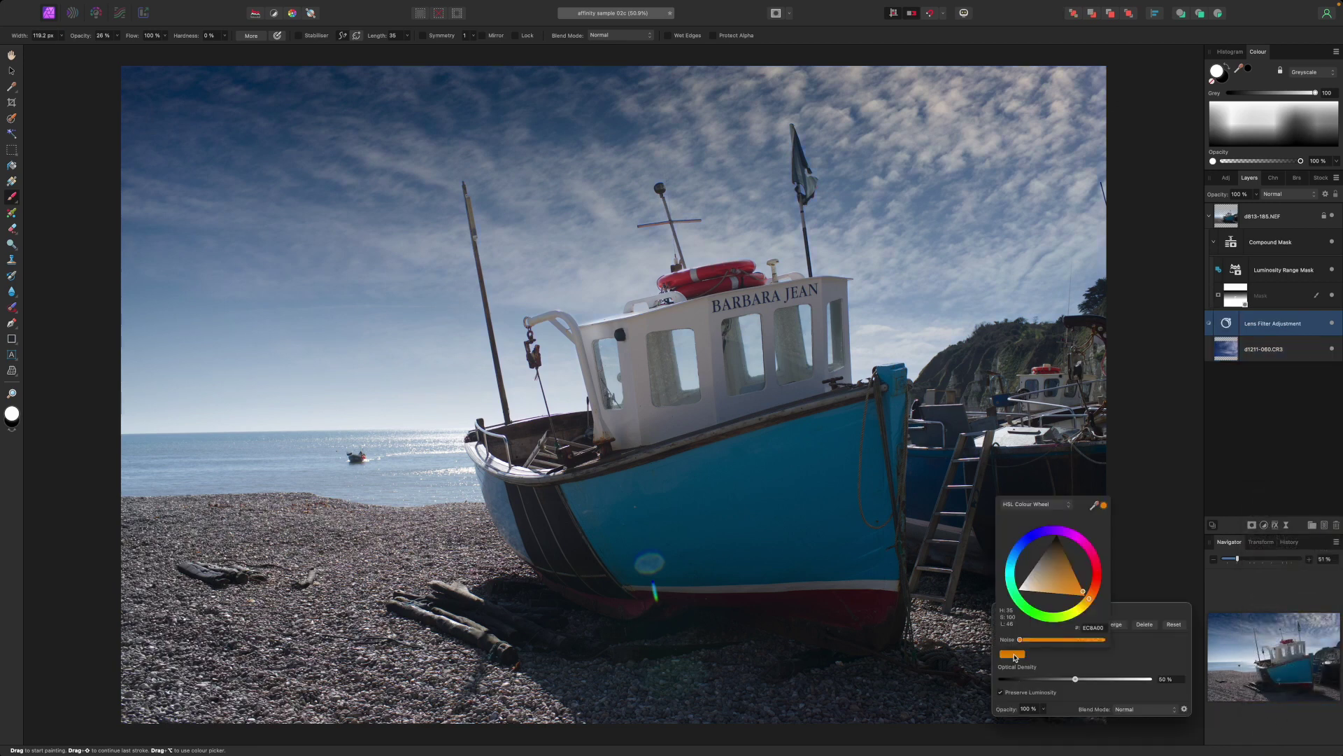
left_click_drag(1090, 605, 1095, 595)
Step: Move the Lens Filter adjustment above the boat layer to the top of the layer stack and change its blend mode for stronger contrast
left_click_drag(1237, 324, 1236, 211)
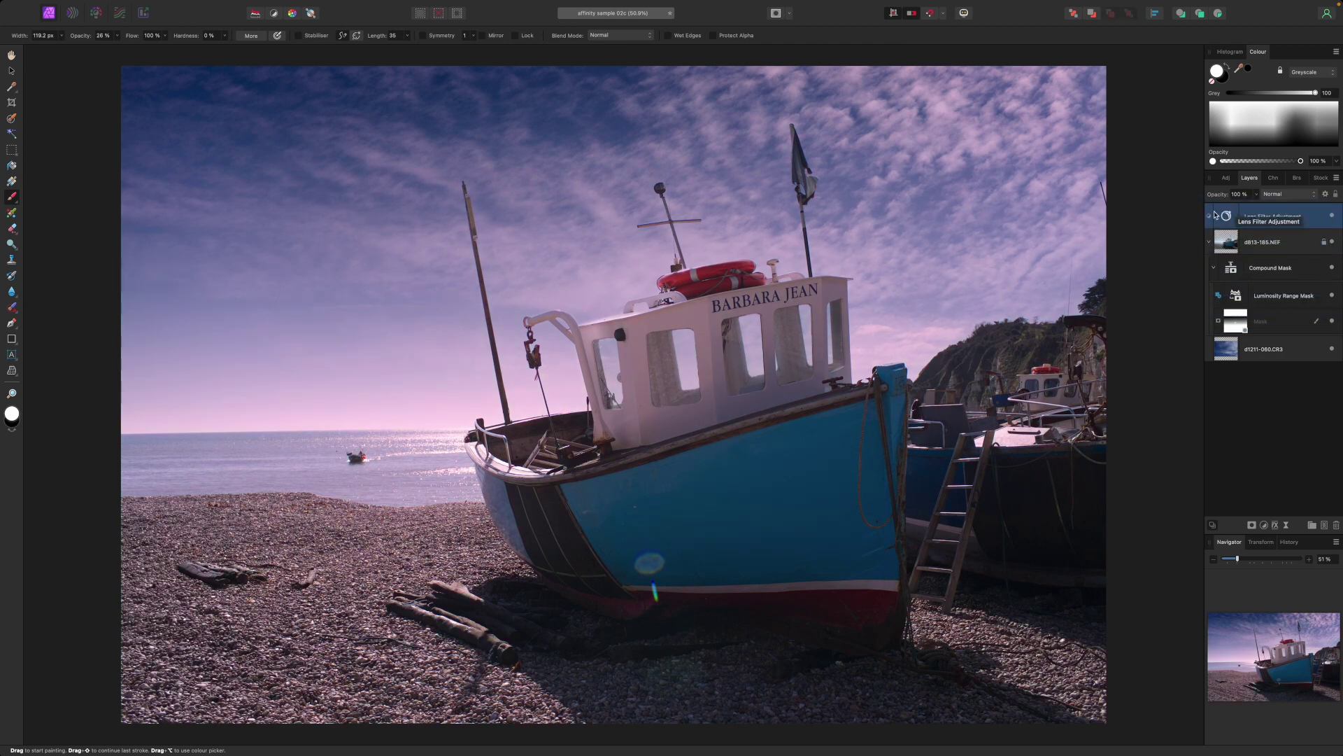
left_click(1316, 198)
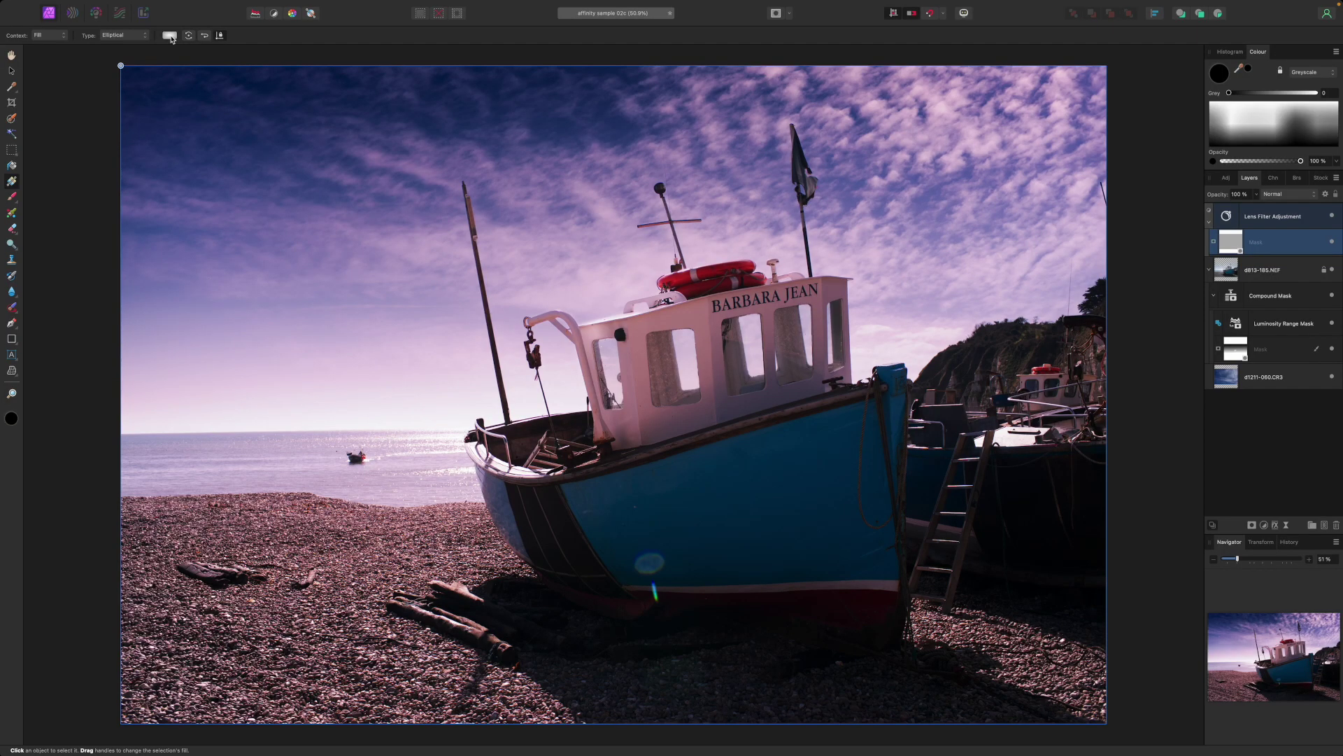
Step: Set the end stop of the elliptical gradient on the Lens Filter's mask to black
left_click(170, 36)
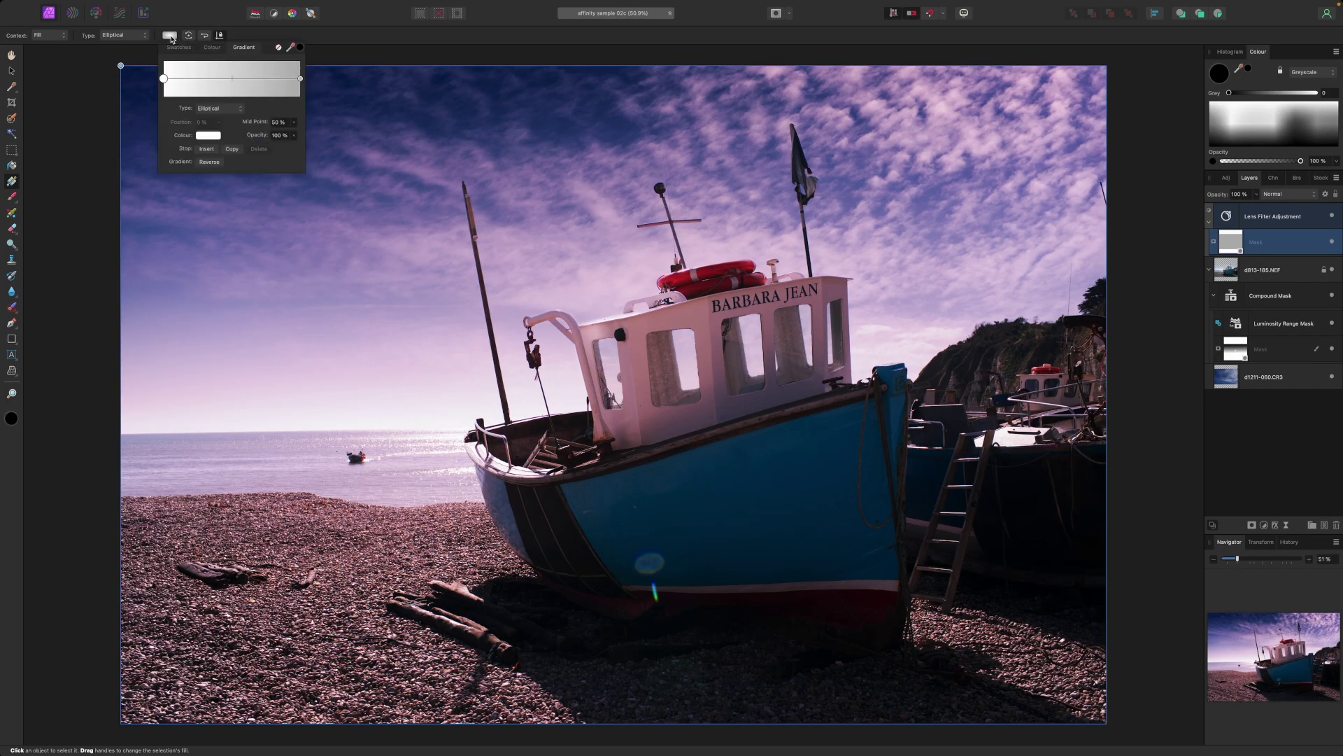
left_click(301, 79)
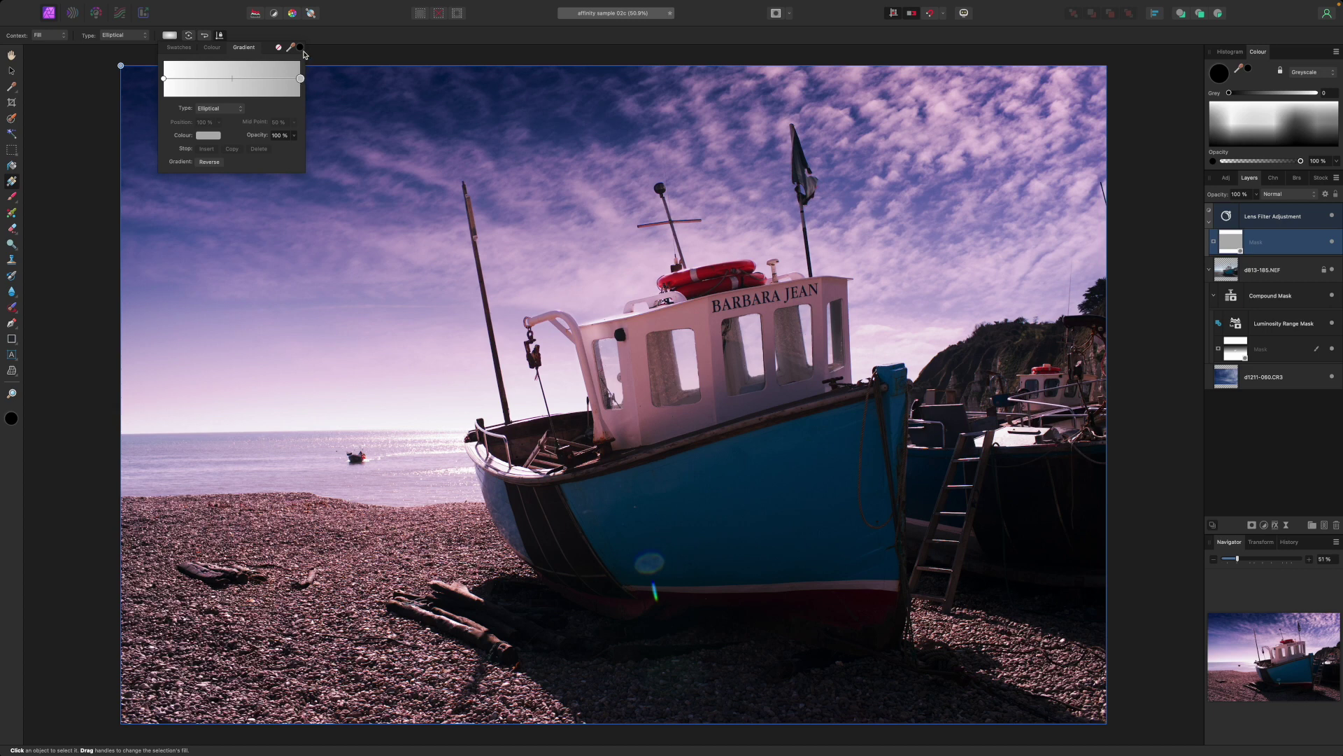
left_click(300, 47)
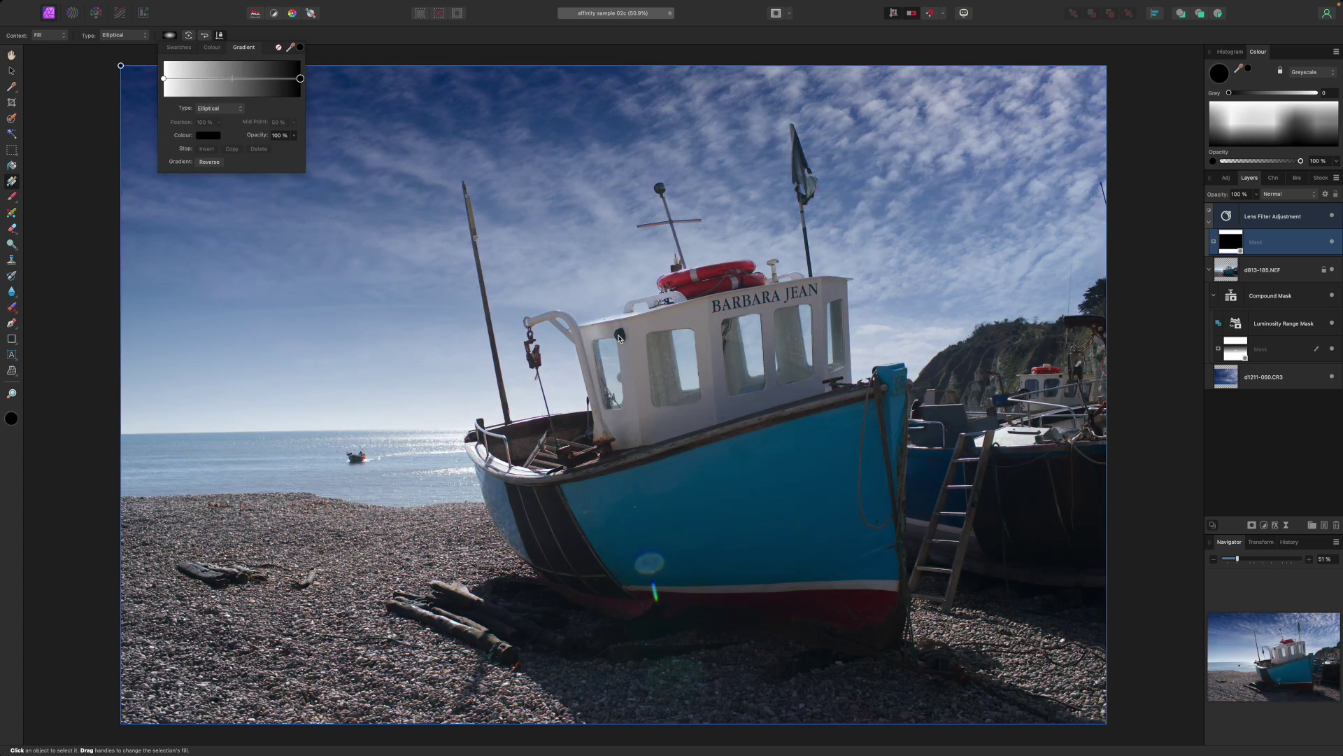
Step: Stretch the mask's elliptical gradient around the boat, reverse it so the centre is black, level its horizontal axis and deselect the layers
left_click_drag(676, 425, 665, 652)
left_click_drag(334, 411, 333, 412)
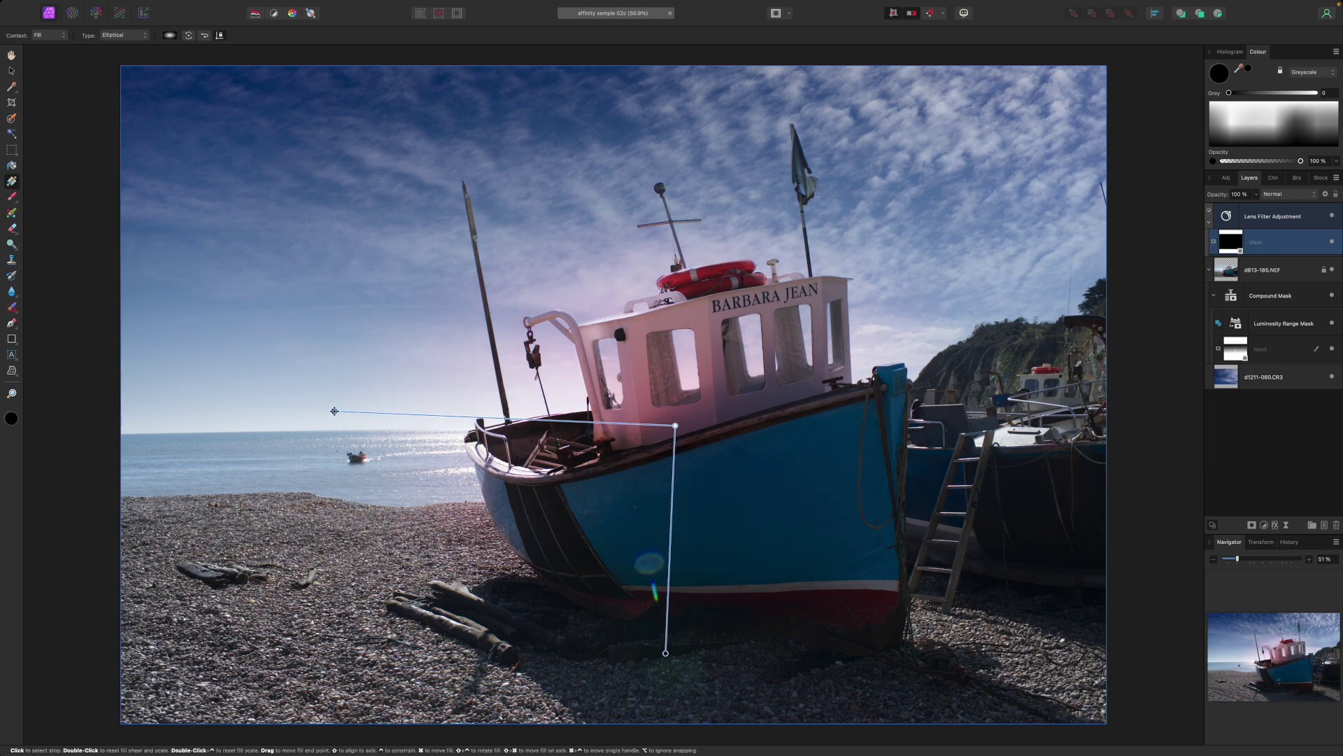
left_click(205, 35)
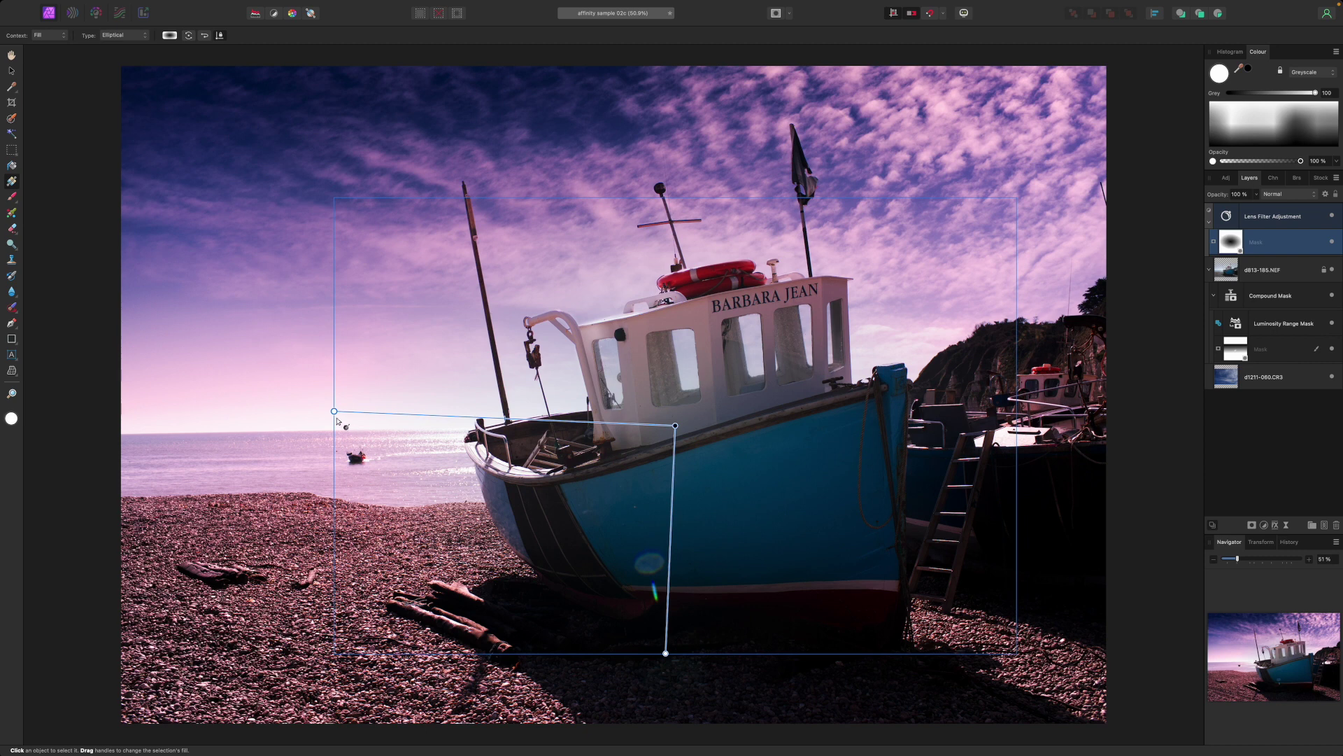
mouse_move(334, 411)
left_mouse_down()
mouse_move(294, 417)
mouse_move(330, 419)
left_mouse_up()
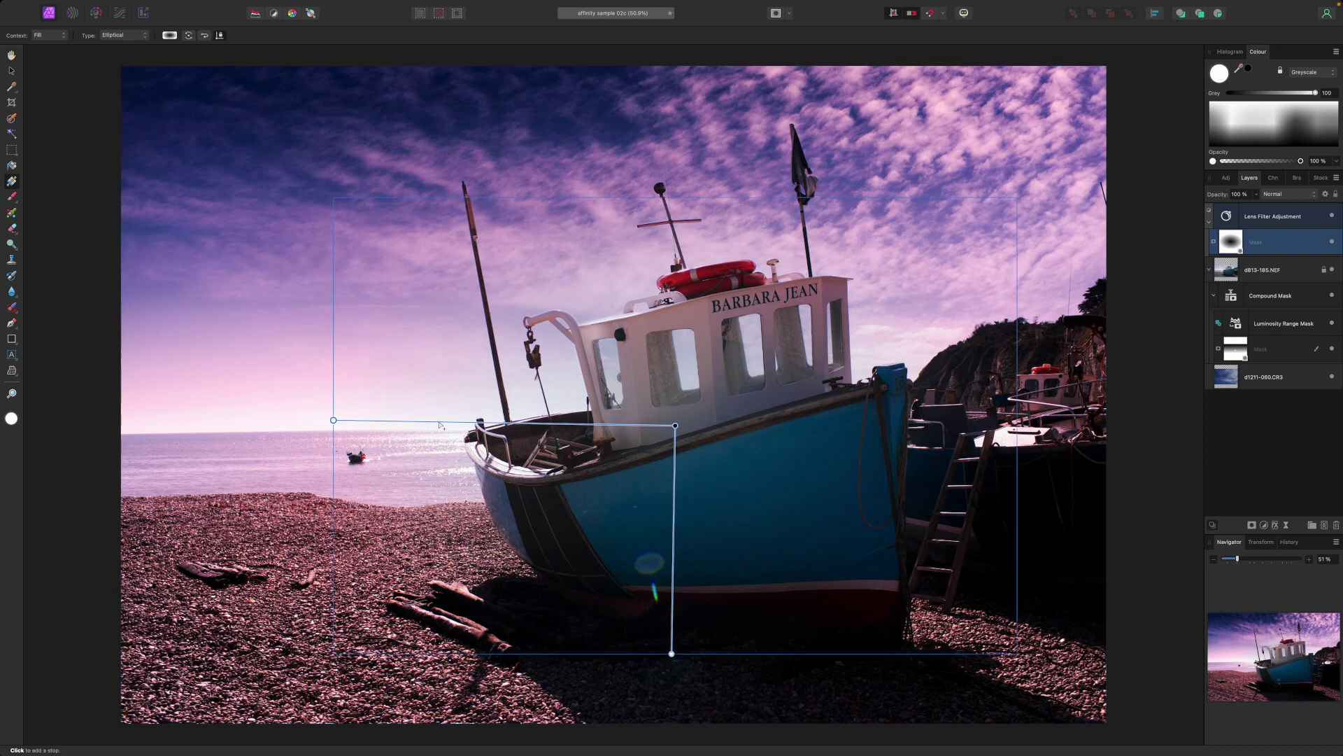
left_click(1254, 441)
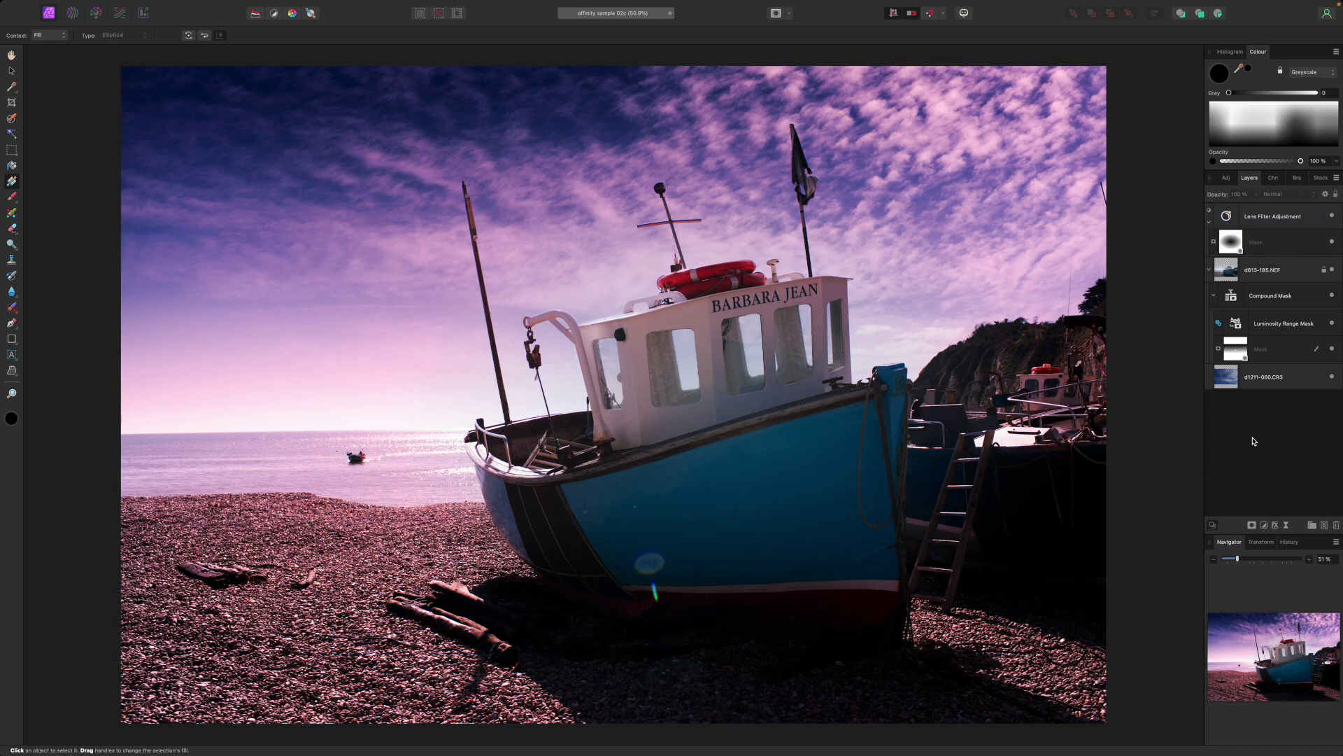